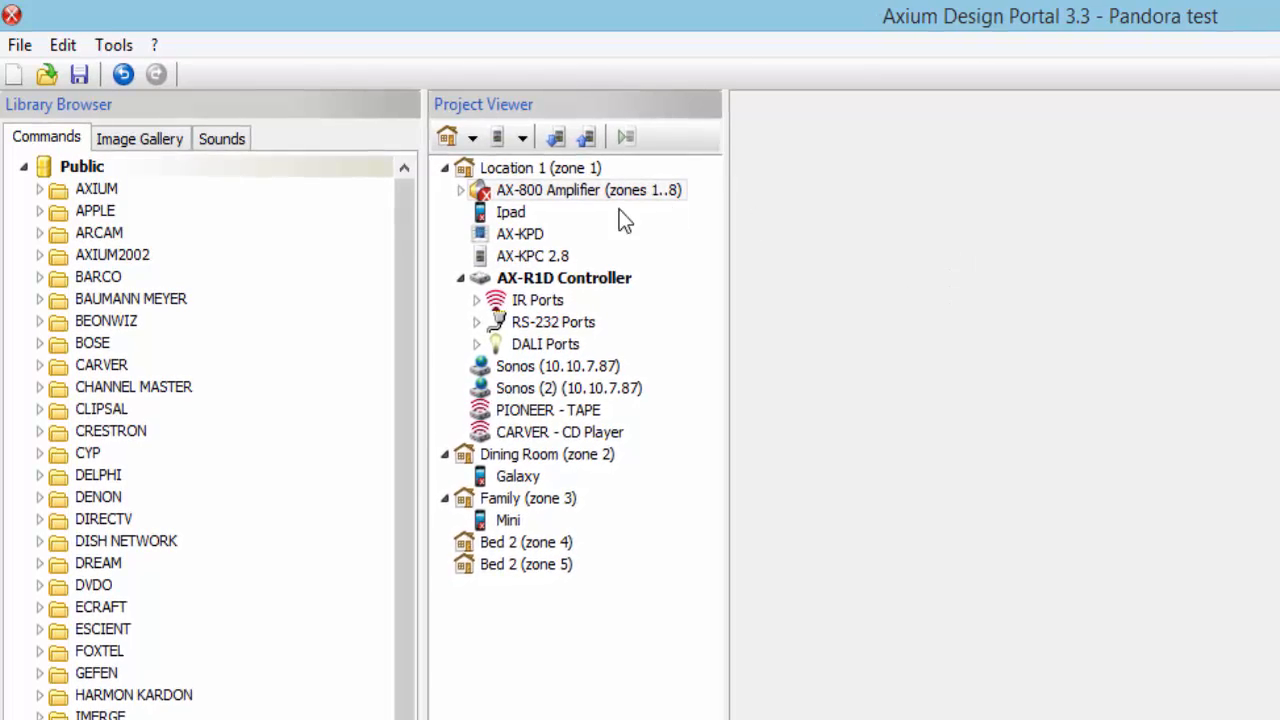
# Select the AX-800 Amplifier in the project and open its User Accounts settings
pyautogui.click(543, 193)
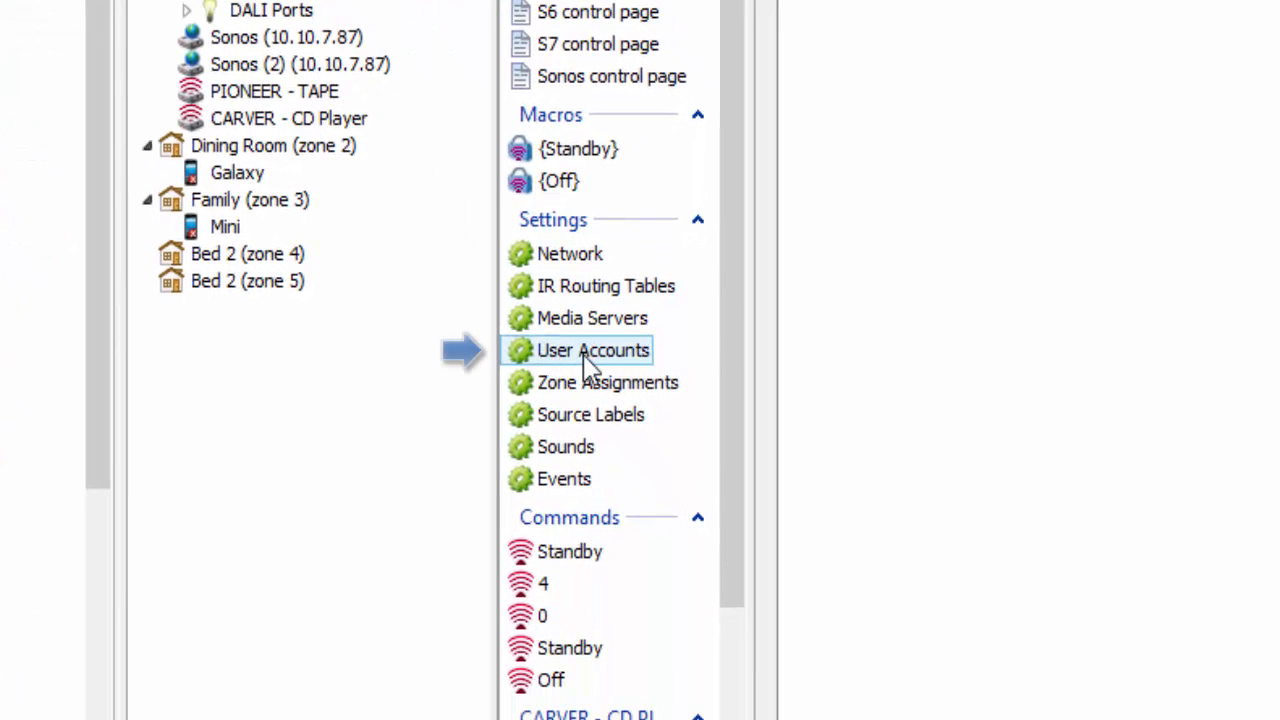
pyautogui.click(590, 357)
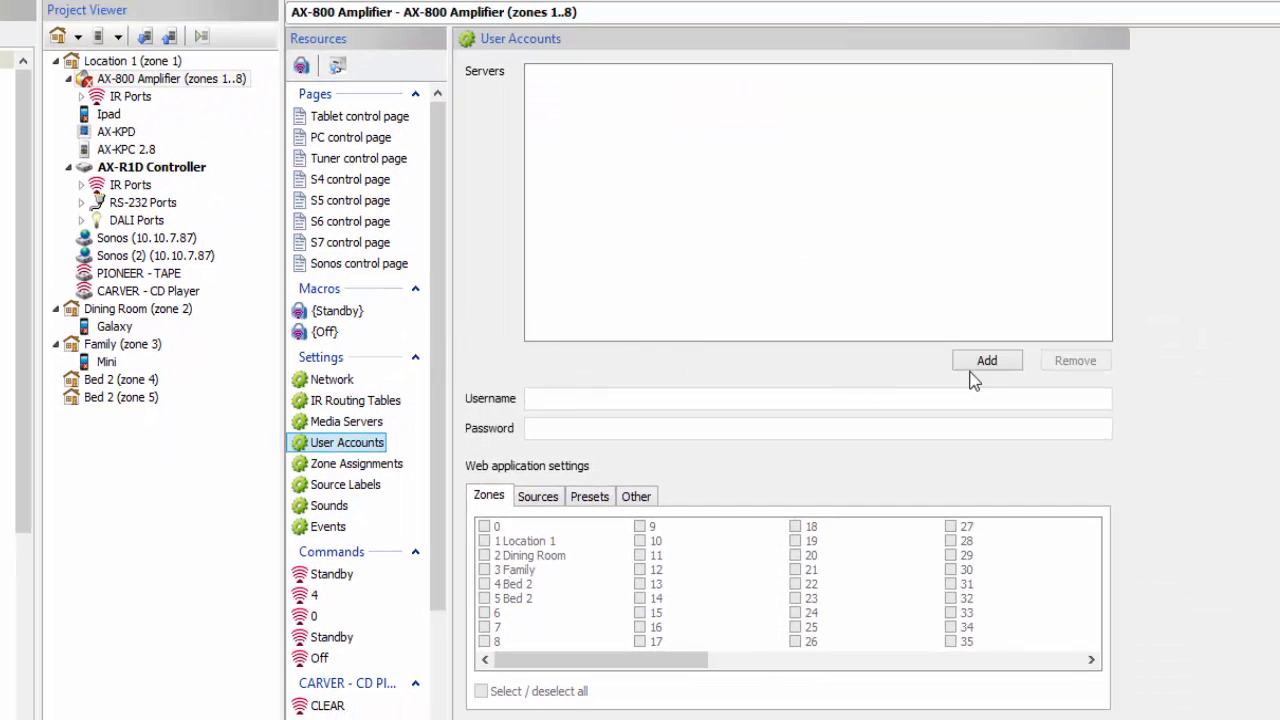
# Add a new 'user' account to the Servers list with all zones permitted
pyautogui.click(978, 363)
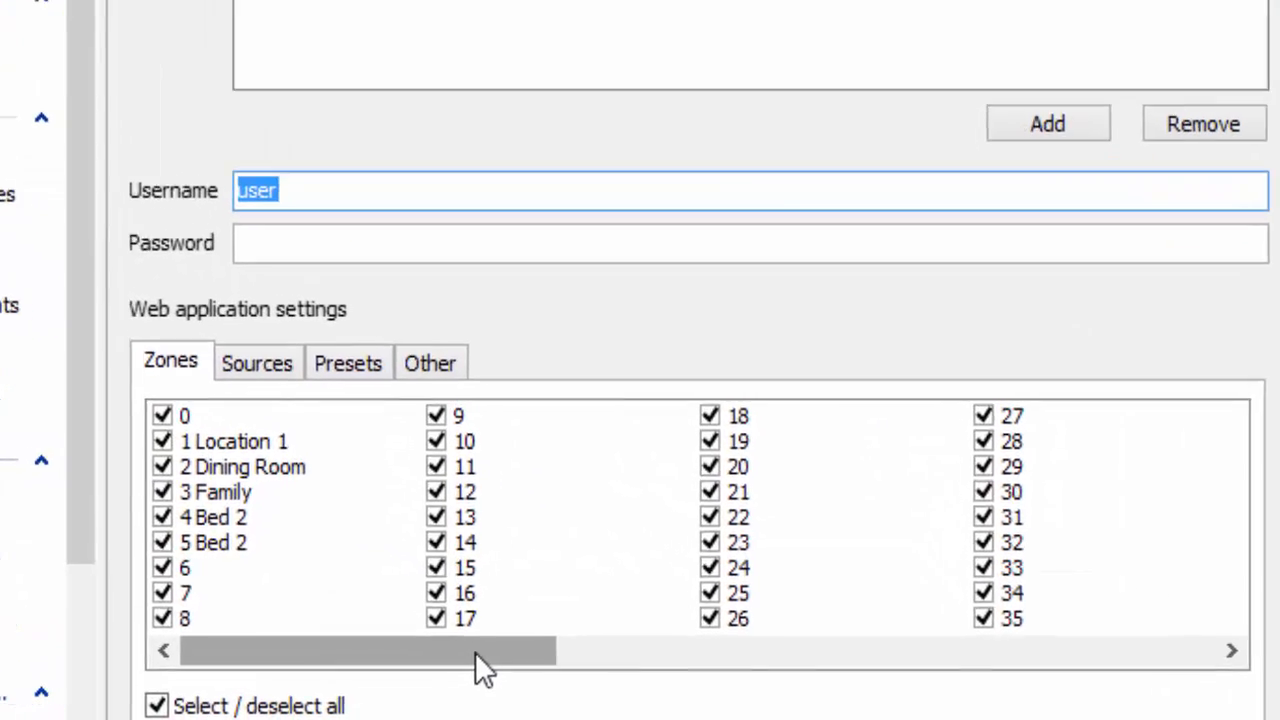
pyautogui.moveTo(564, 673); pyautogui.dragTo(190, 665)
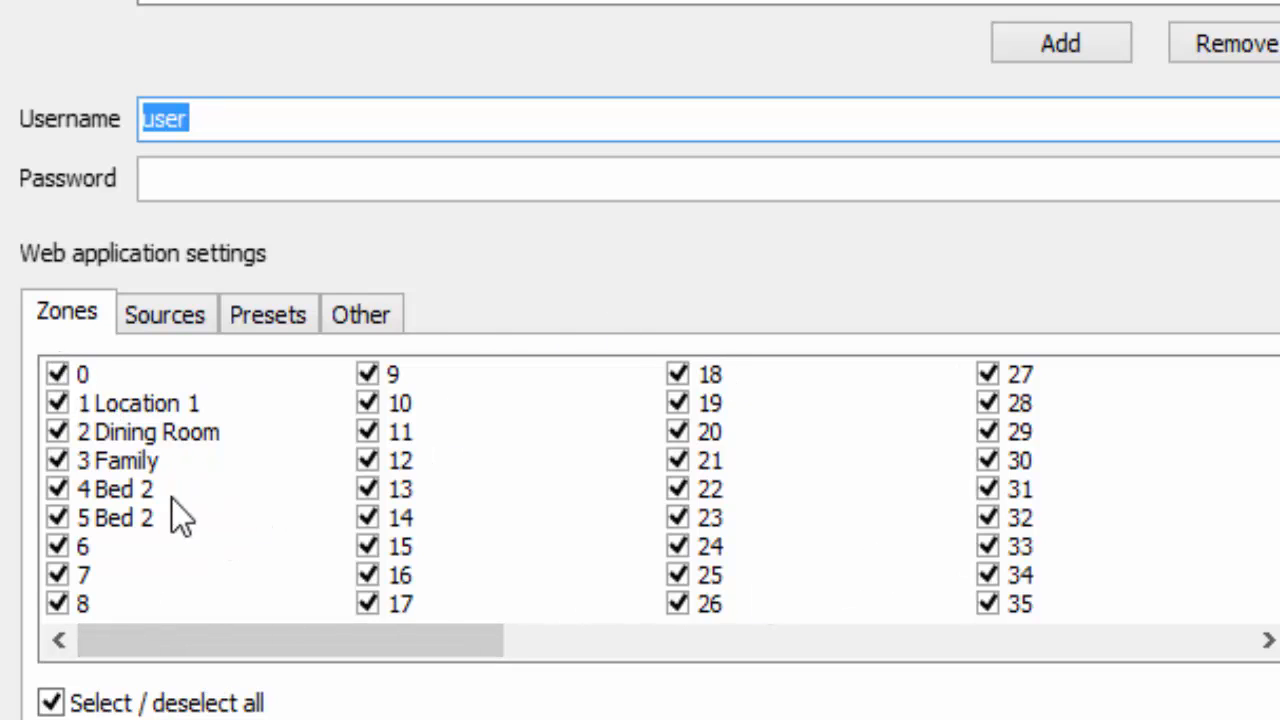
pyautogui.click(50, 703)
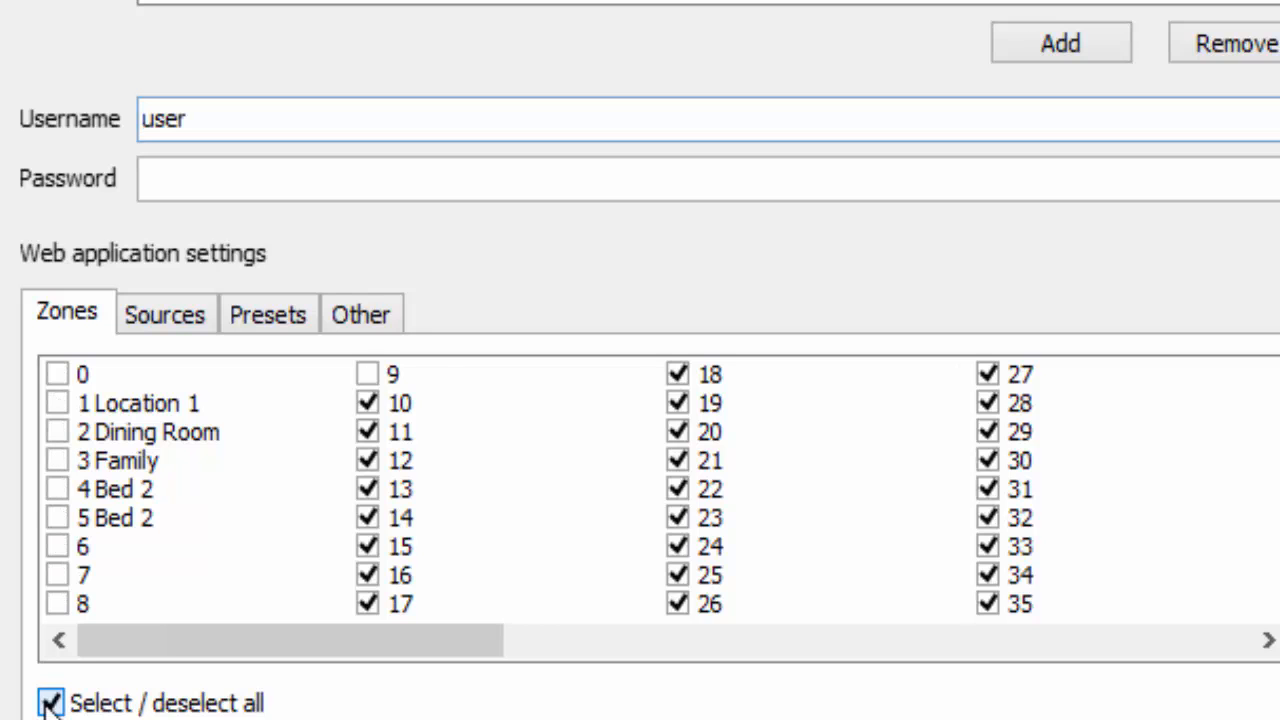
pyautogui.click(58, 403)
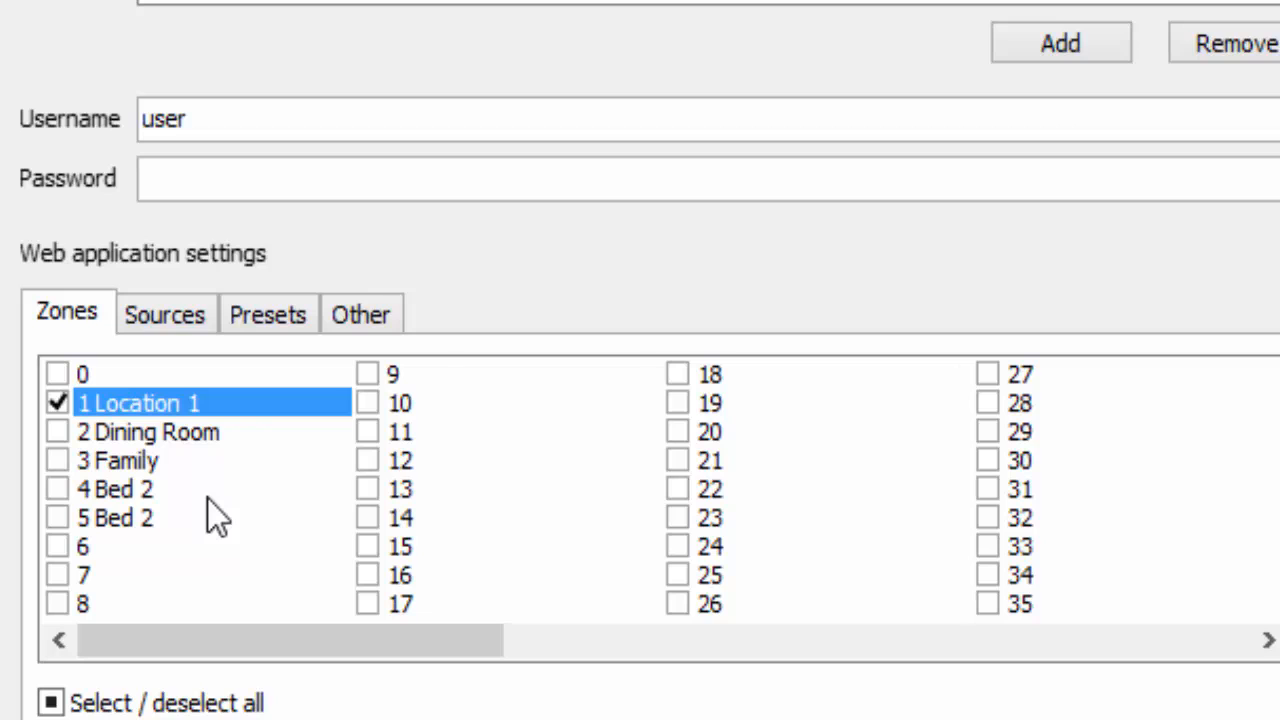
pyautogui.click(178, 318)
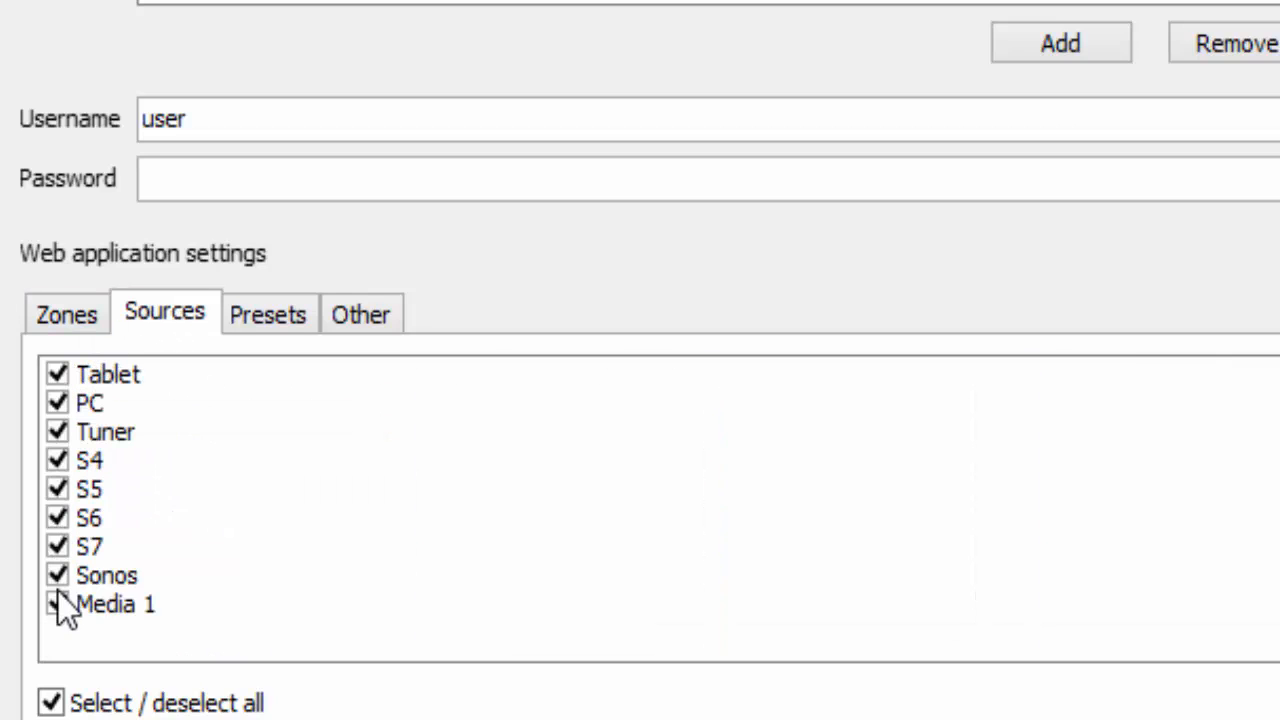
pyautogui.click(50, 703)
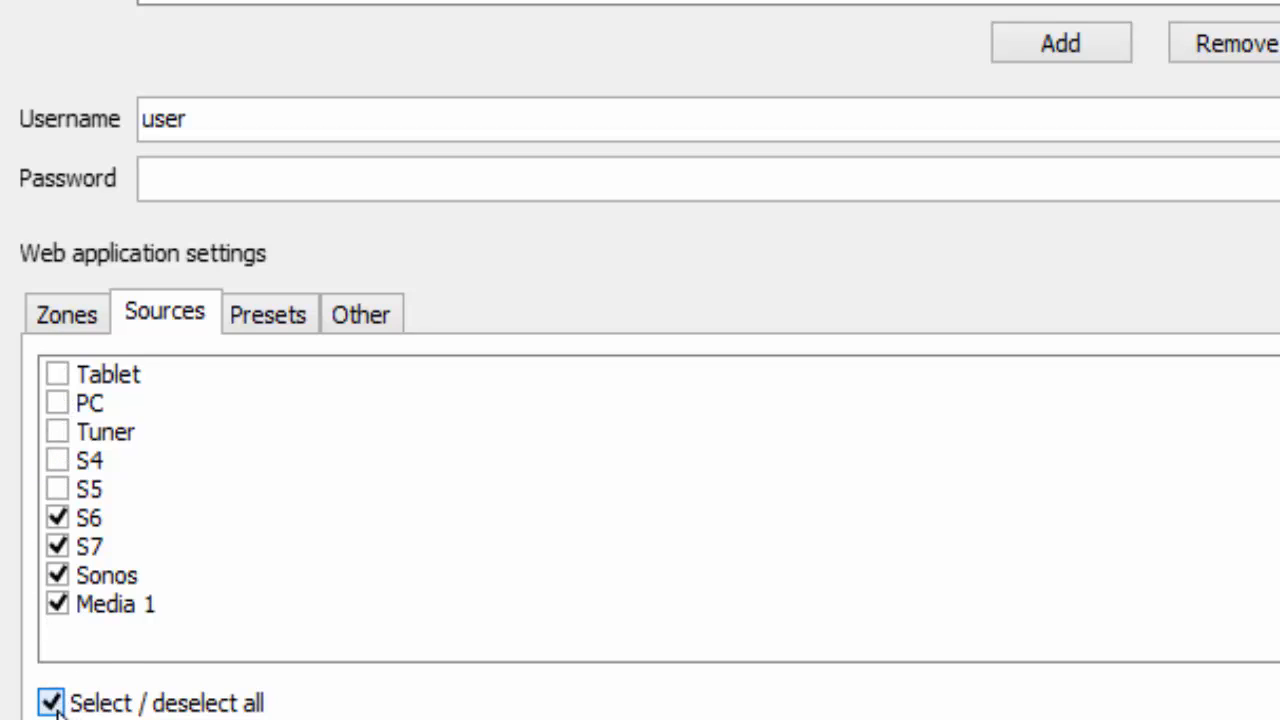
pyautogui.click(55, 605)
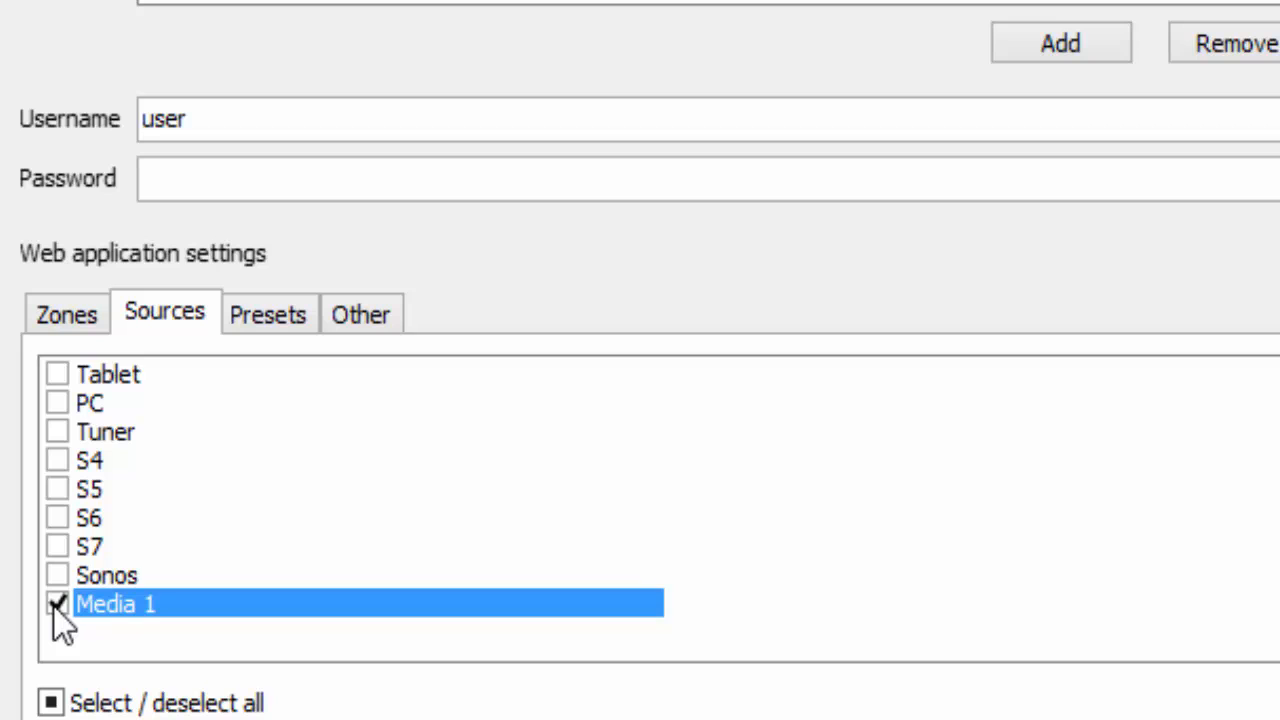
pyautogui.click(55, 705)
pyautogui.click(52, 308)
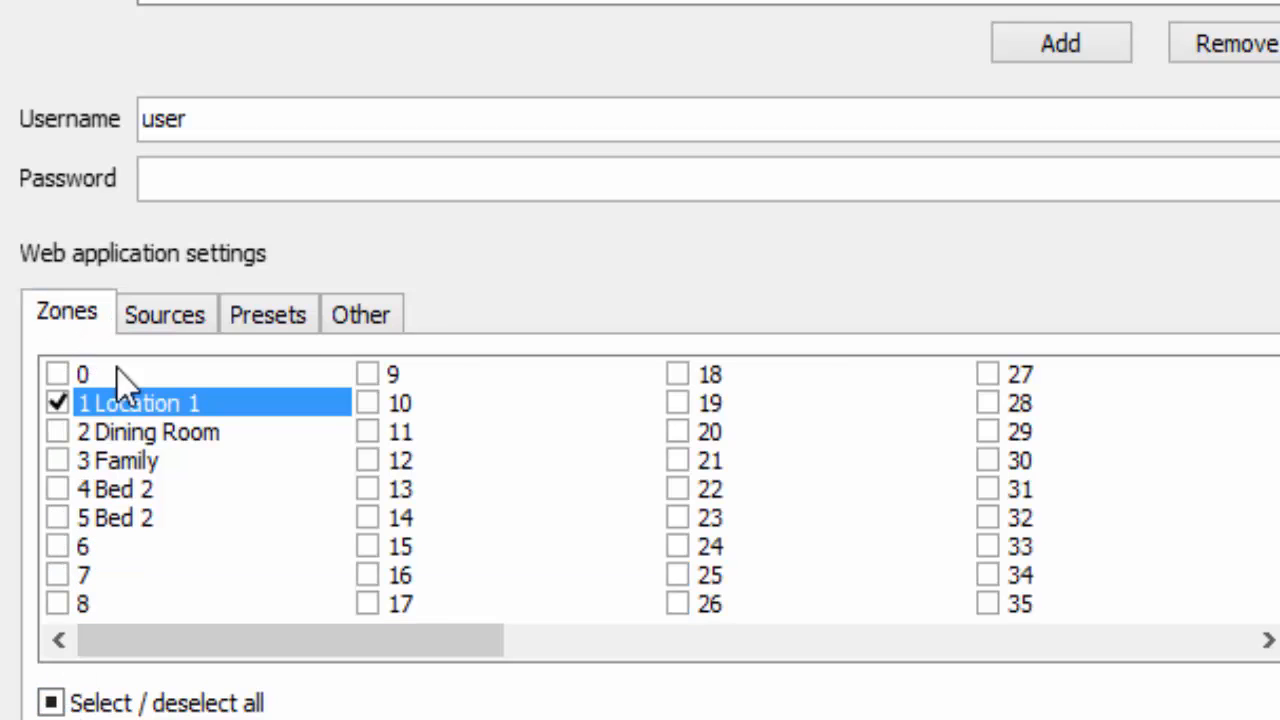
pyautogui.click(50, 703)
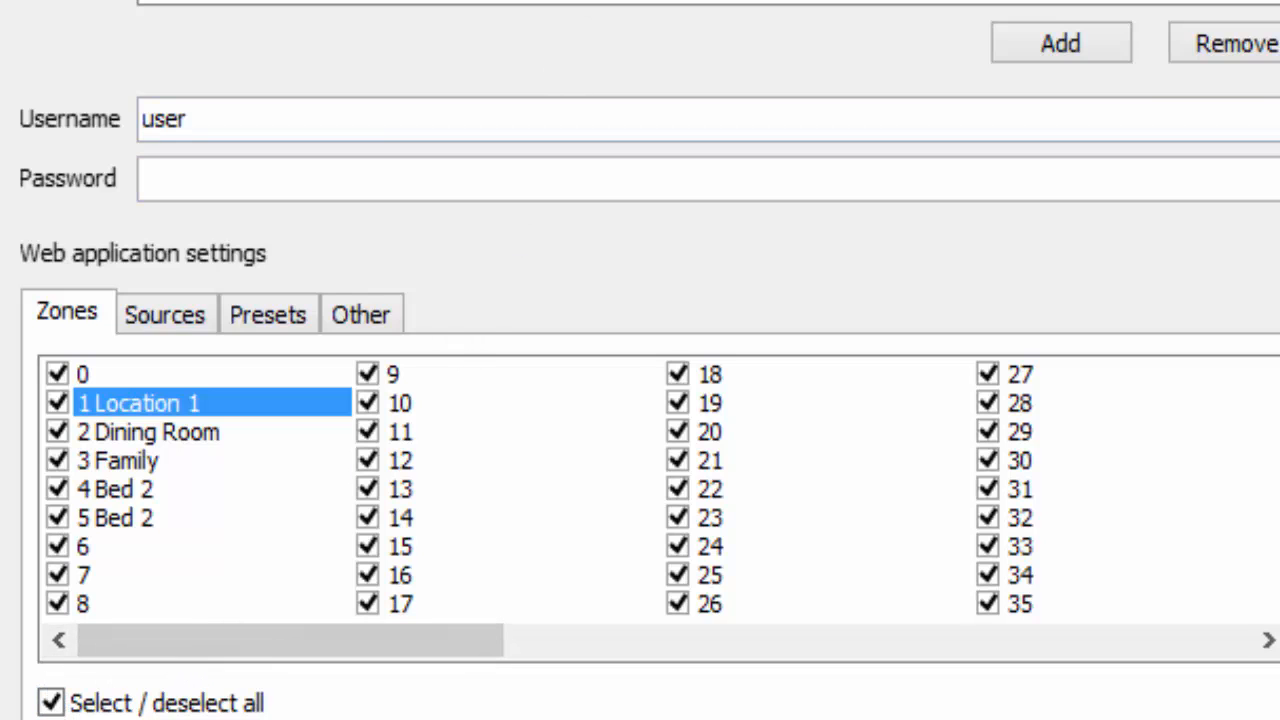
# Rename the new account's username to 'Manager' and enter its password
pyautogui.moveTo(205, 120); pyautogui.dragTo(88, 135)
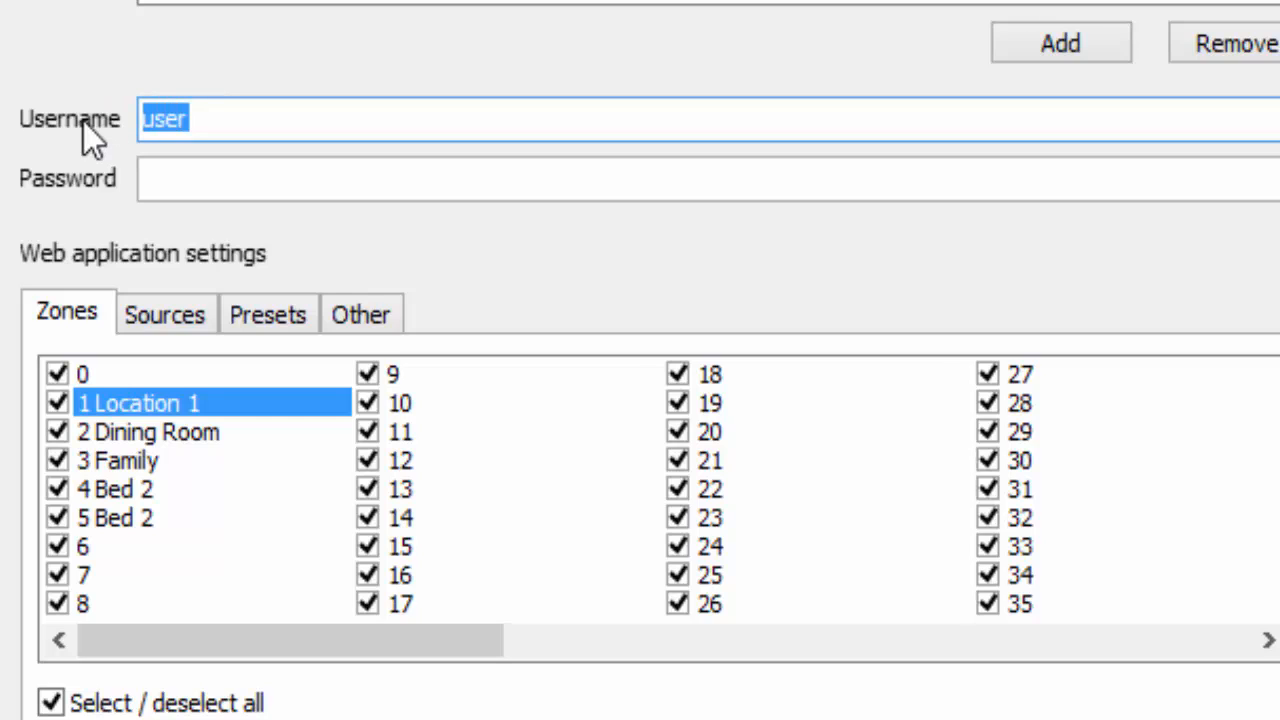
pyautogui.write('Mana')
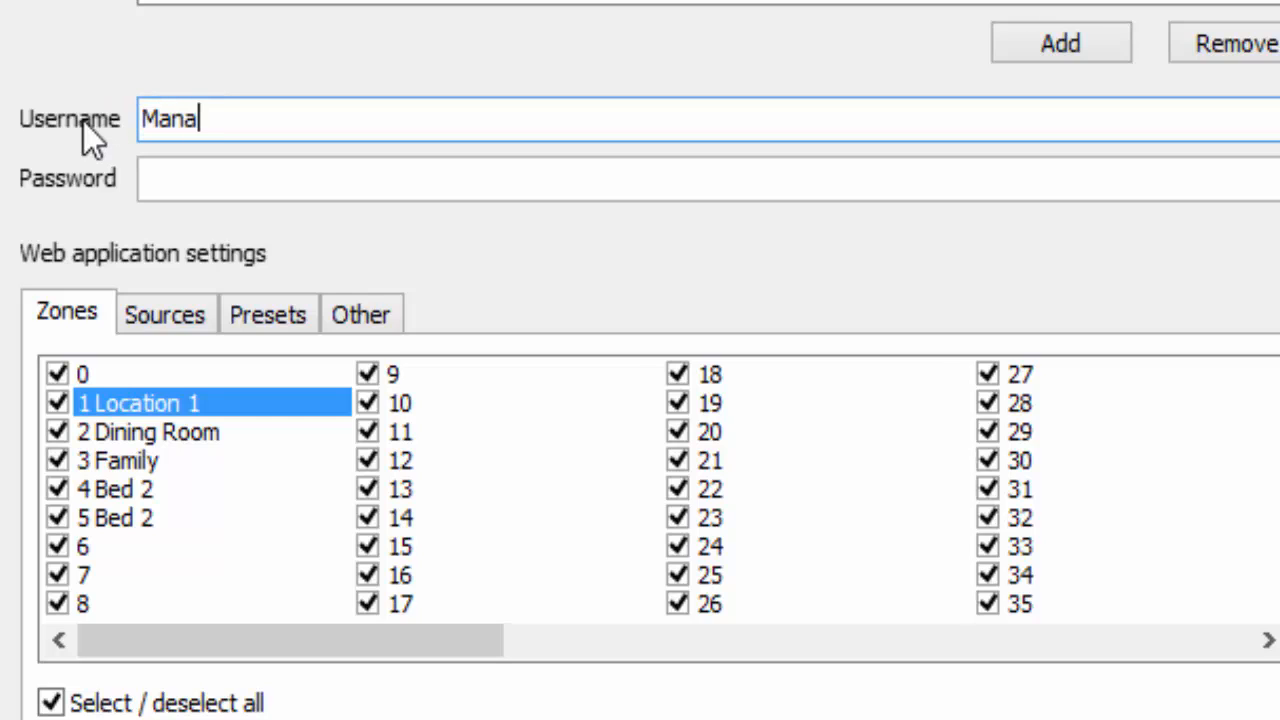
pyautogui.write('ger')
pyautogui.click(192, 182)
pyautogui.write('••')
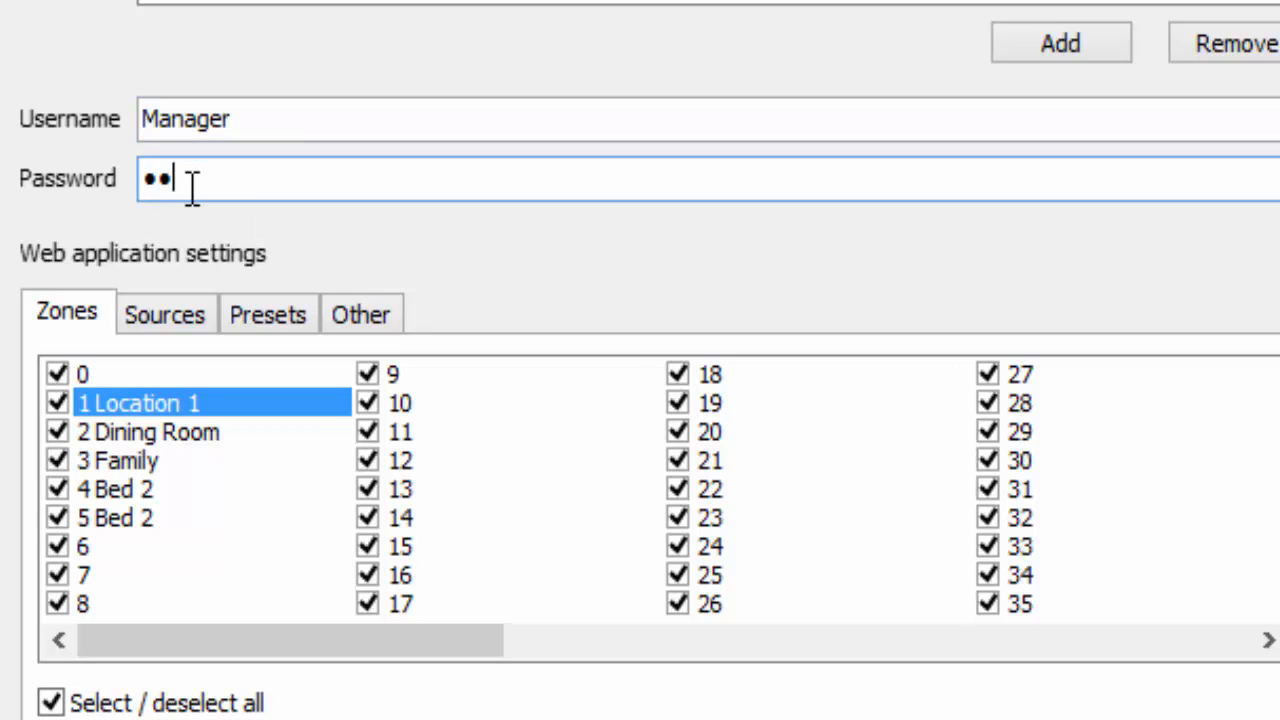
pyautogui.write('••')
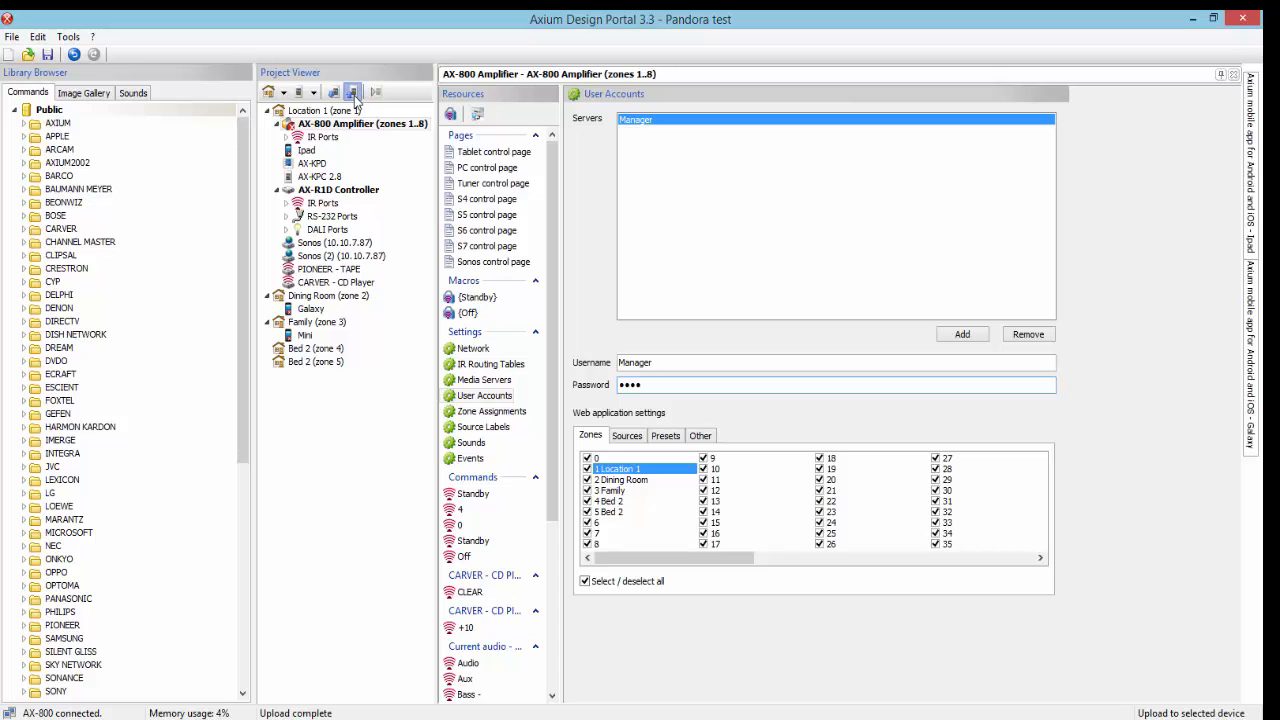
# Upload the project to the AX-800 Amplifier and acknowledge the cache and upload-complete notices
pyautogui.click(355, 102)
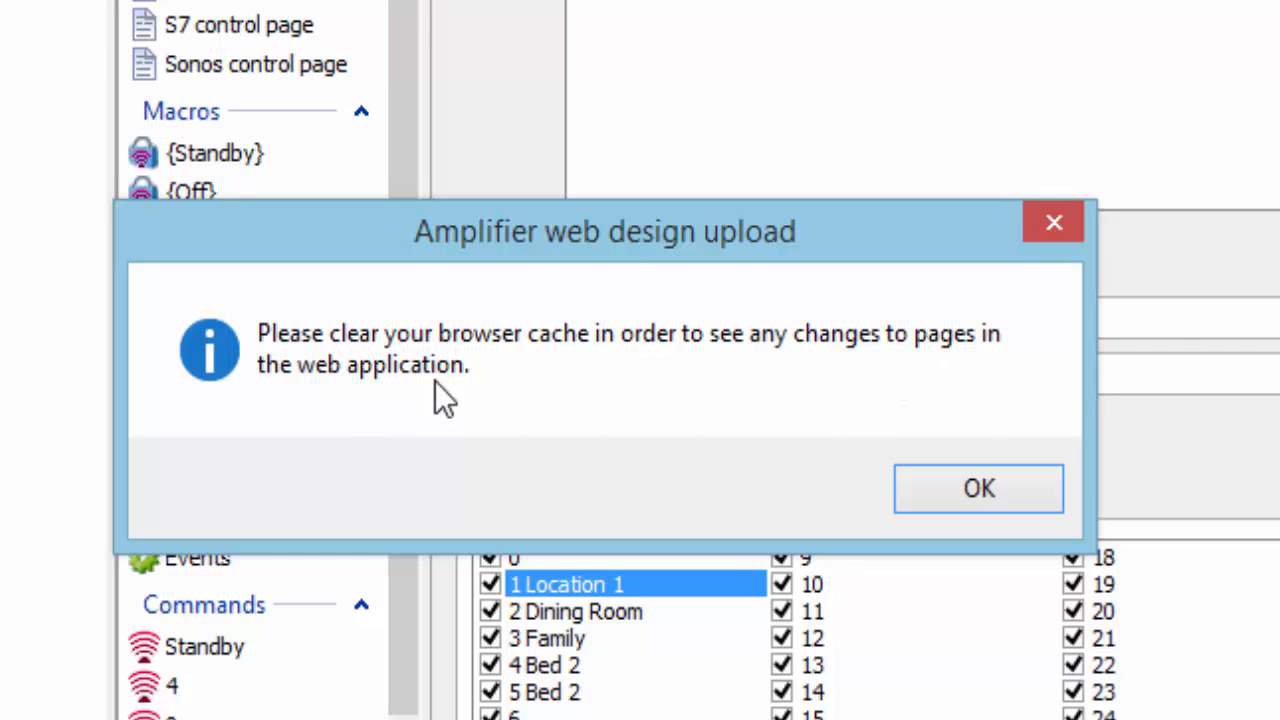
pyautogui.click(920, 500)
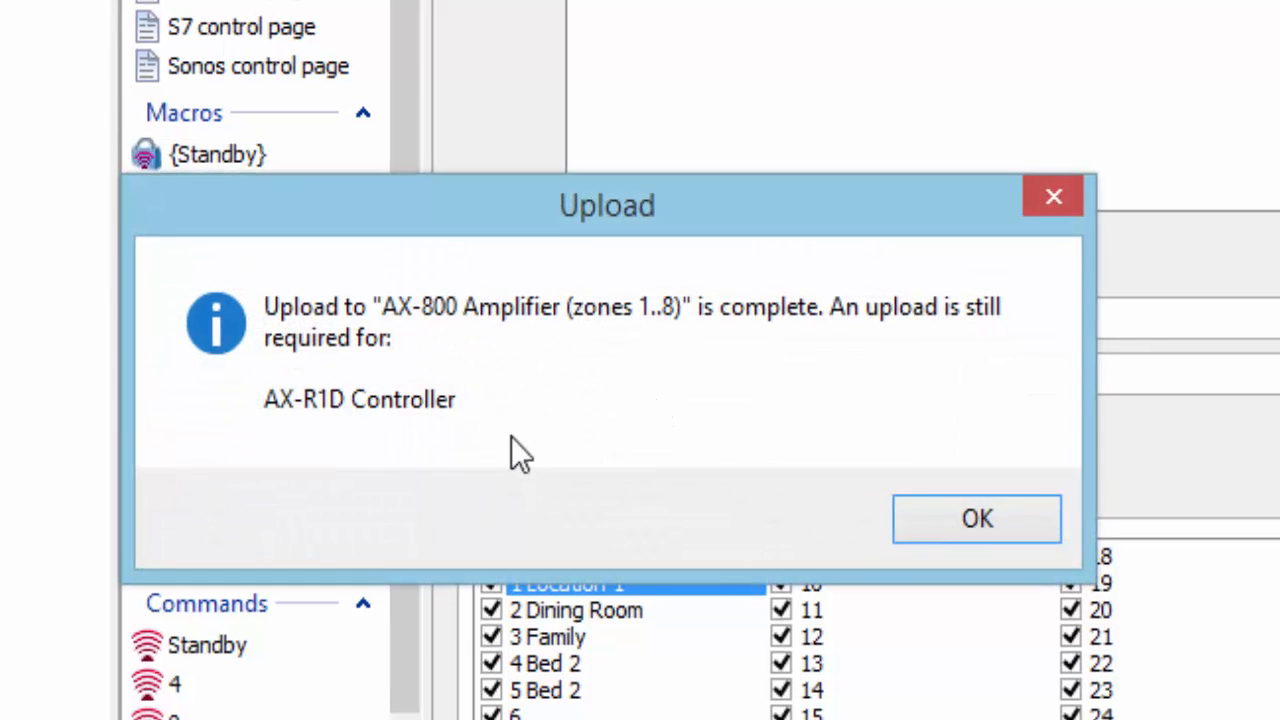
pyautogui.click(952, 508)
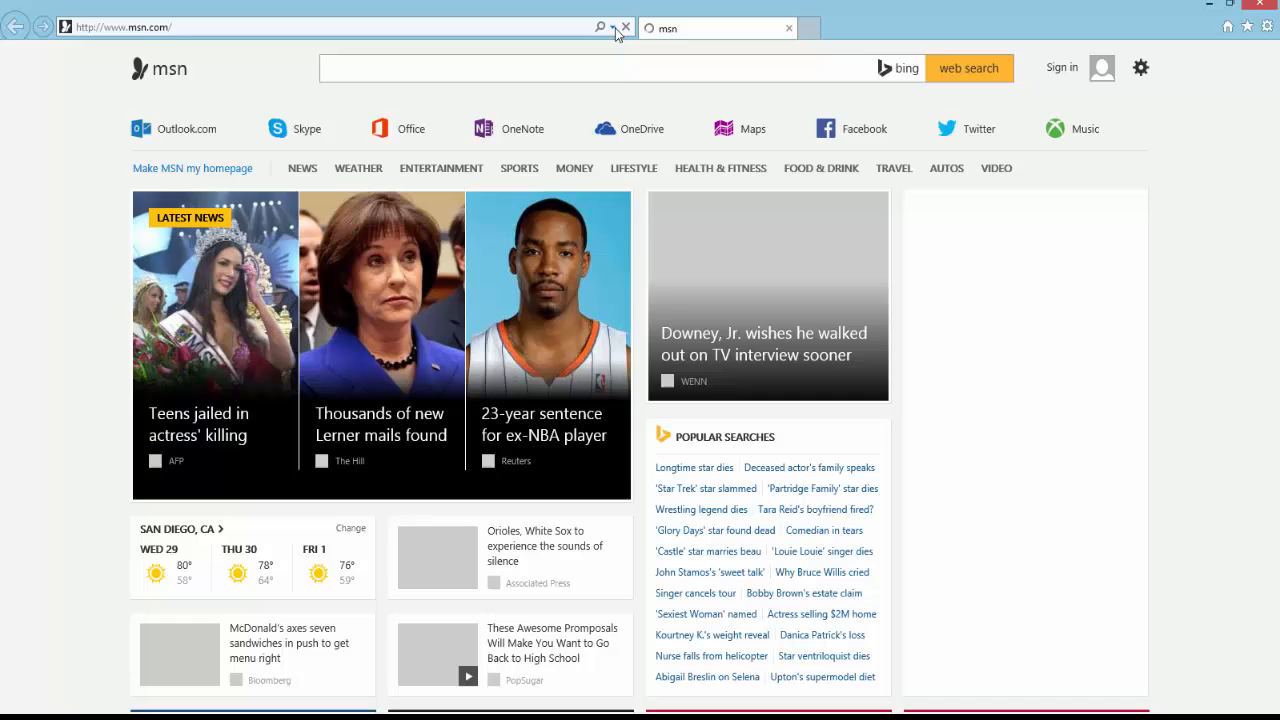
pyautogui.click(613, 28)
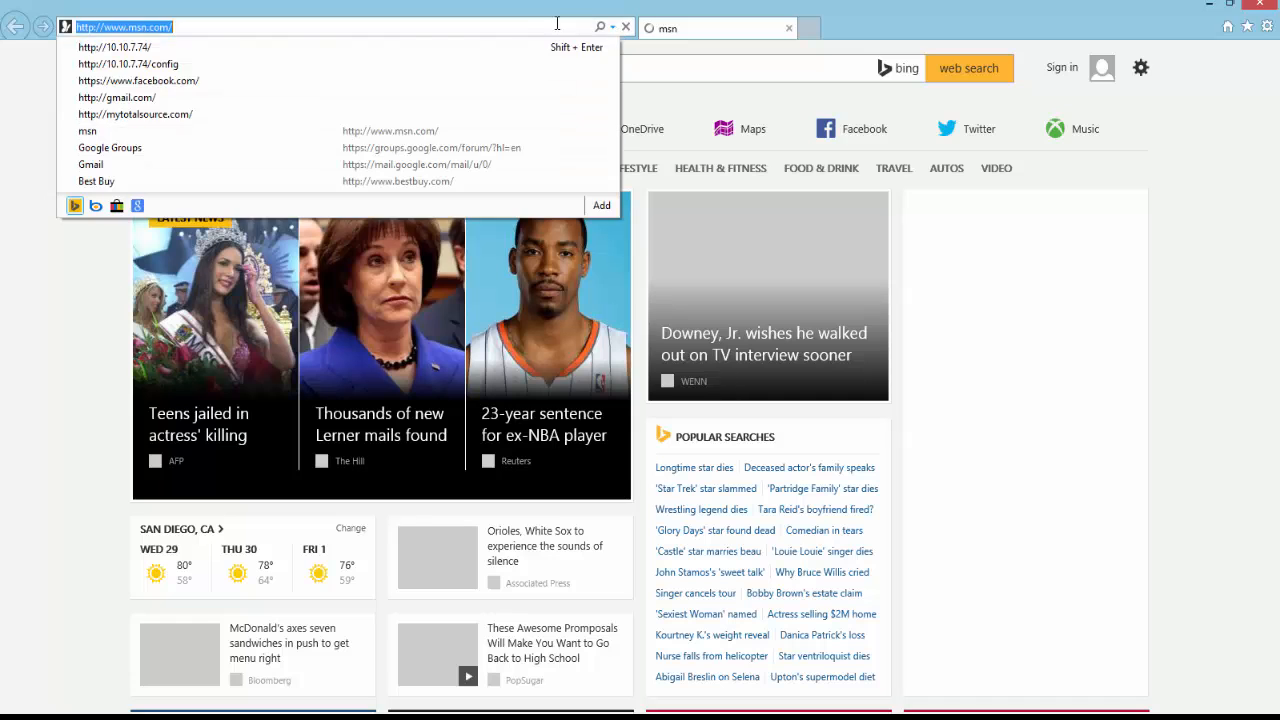
pyautogui.click(130, 48)
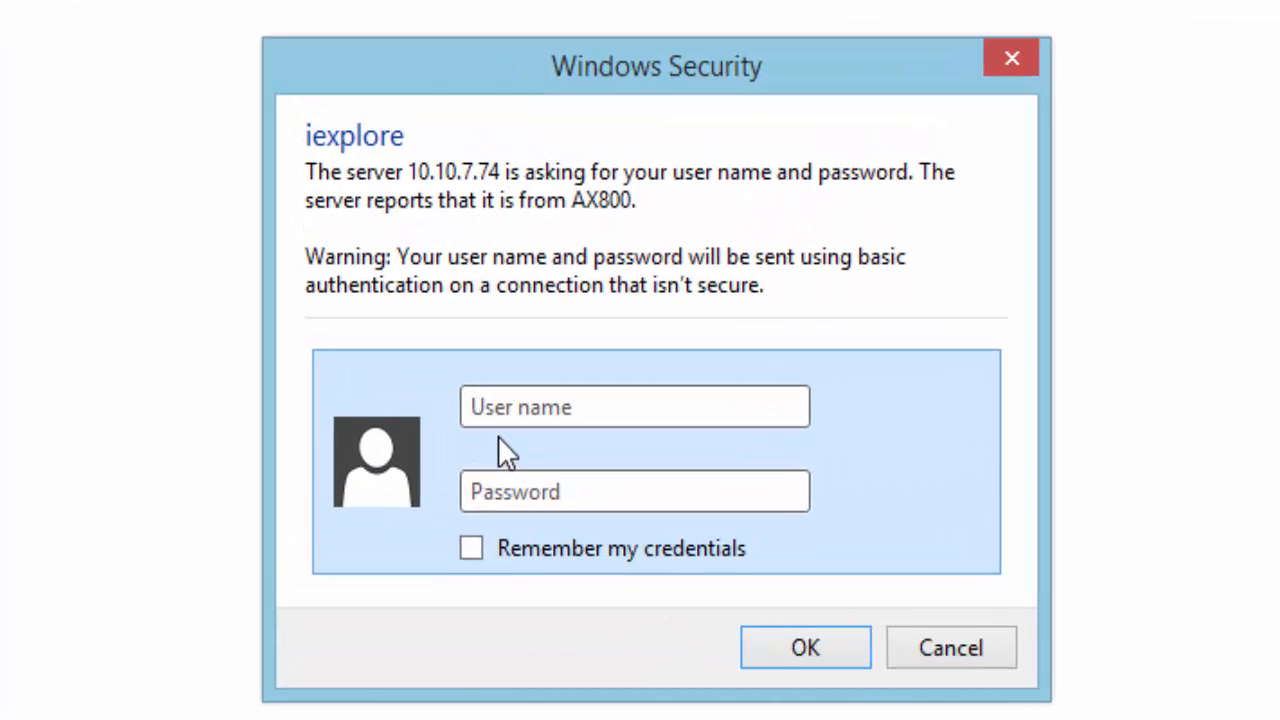
pyautogui.write('Mana')
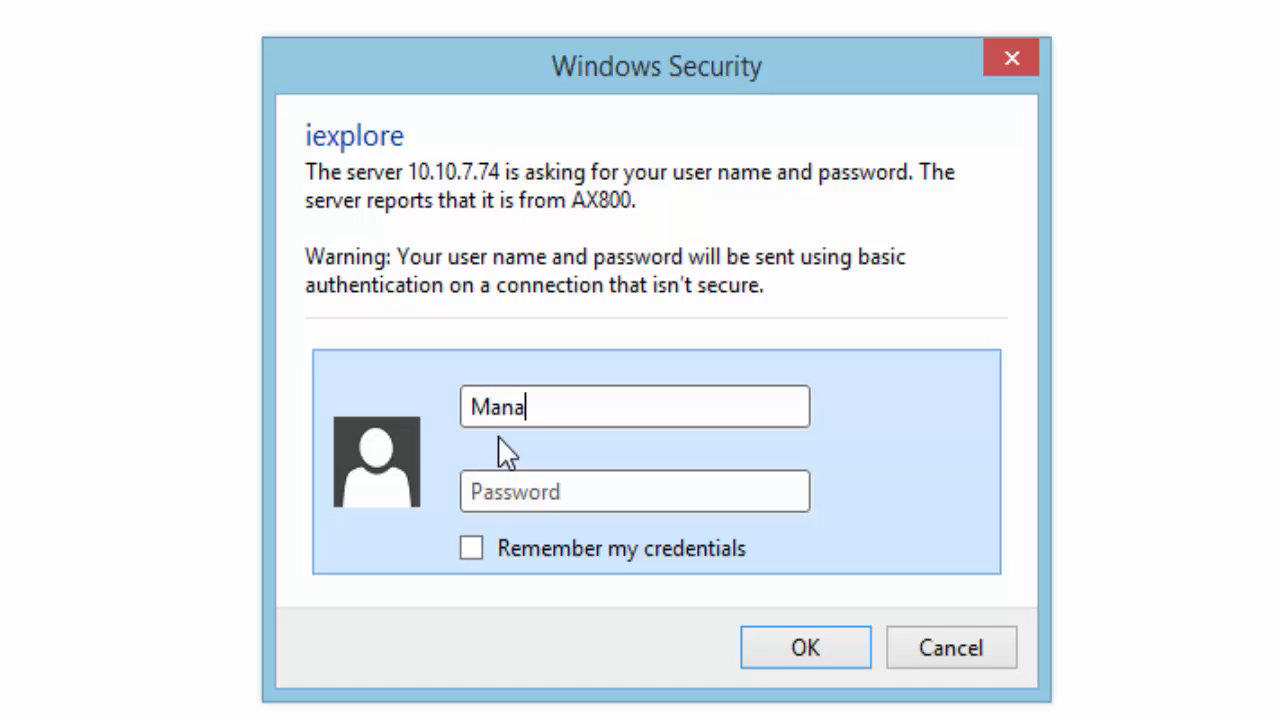
pyautogui.write('ger')
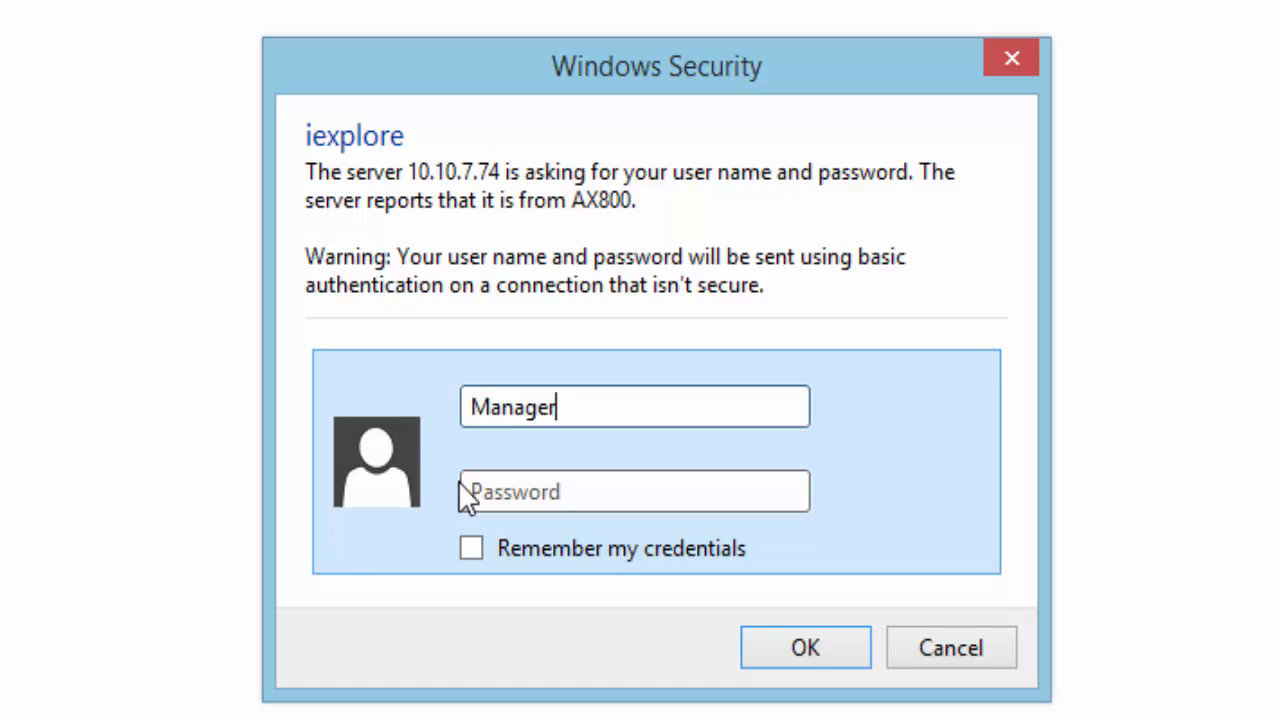
pyautogui.click(480, 489)
pyautogui.write('••')
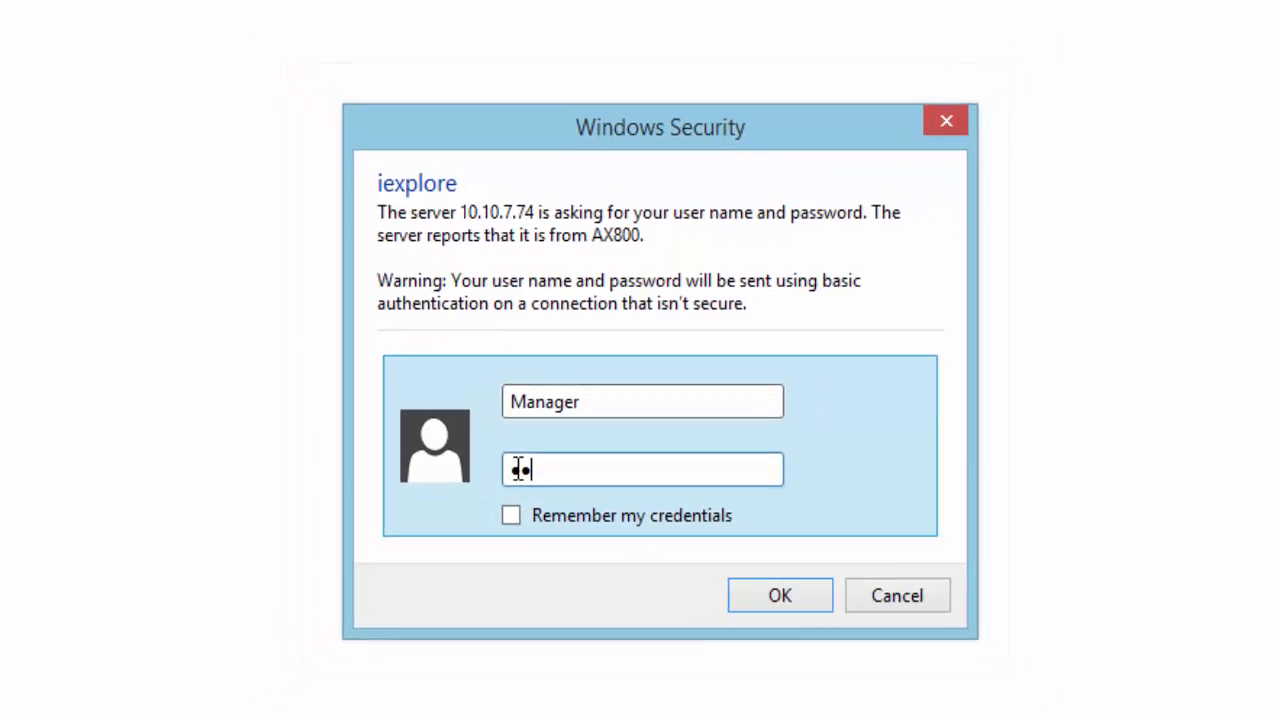
pyautogui.write('••')
pyautogui.press('Return')
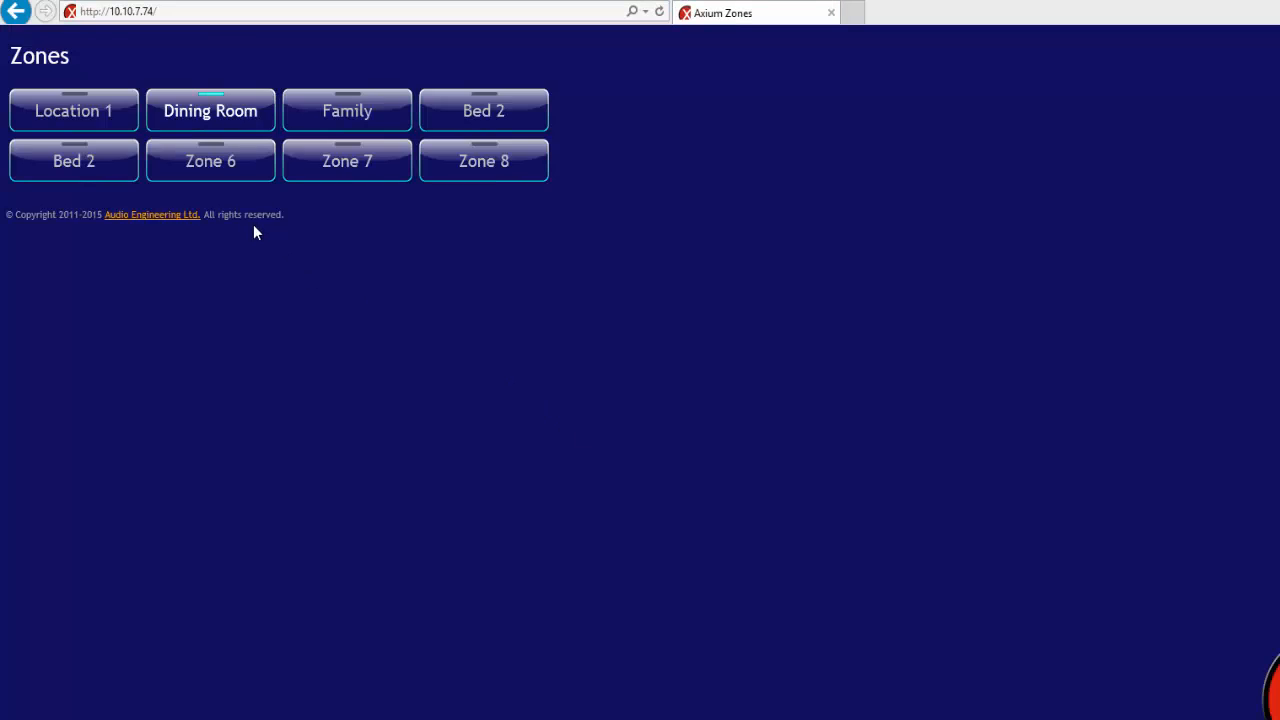
# Open the Location 1 zone page showing Media 1 playing WGAC
pyautogui.click(66, 118)
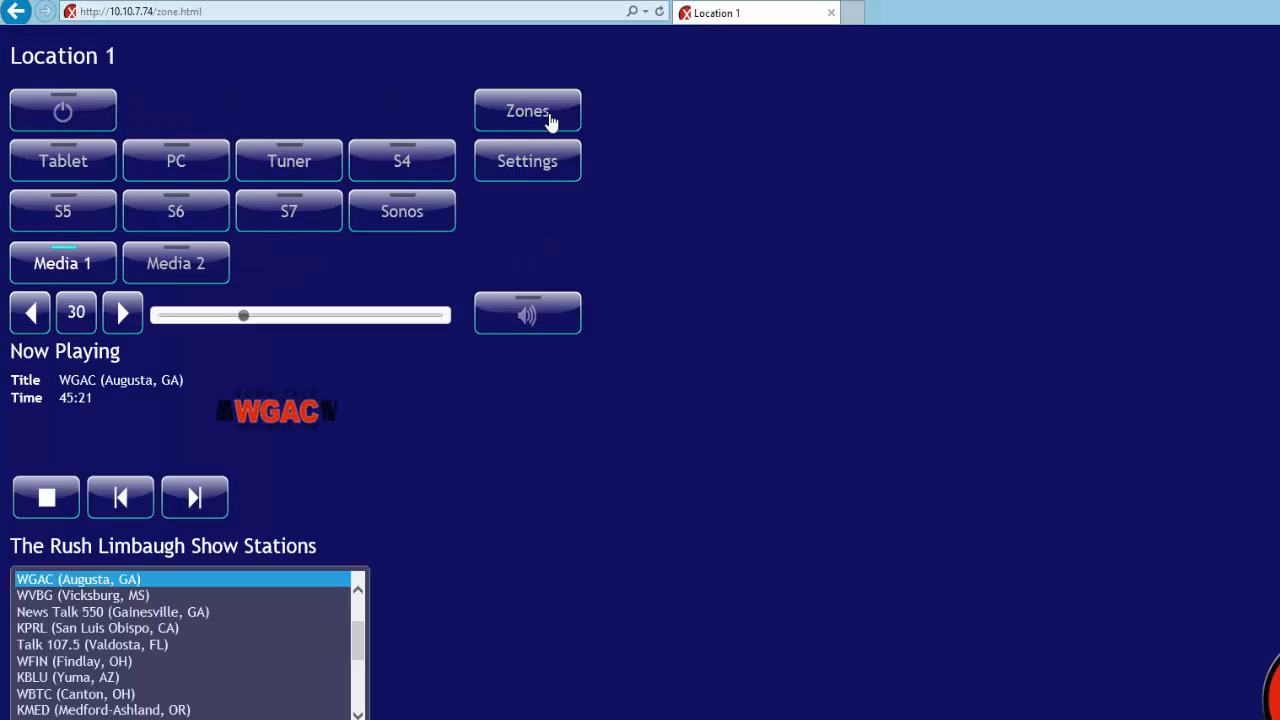
pyautogui.click(549, 120)
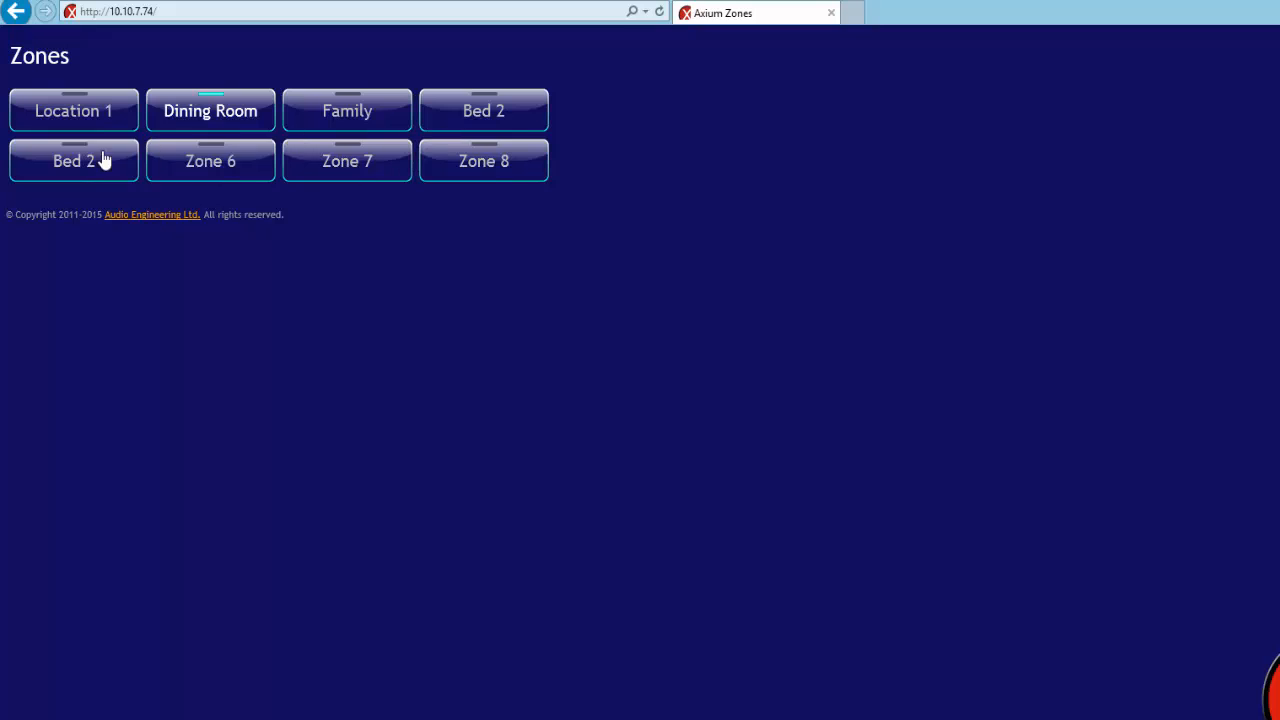
pyautogui.click(49, 112)
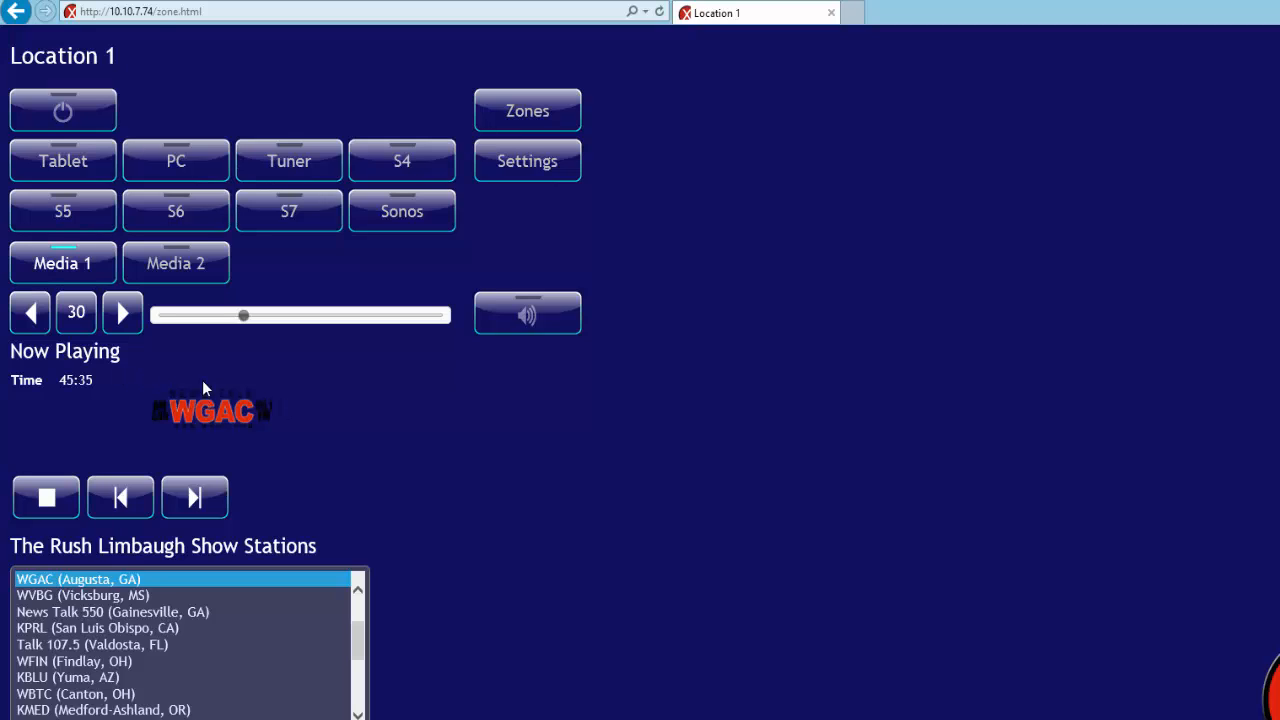
# Start removing the zone page path from the web address
pyautogui.click(164, 10)
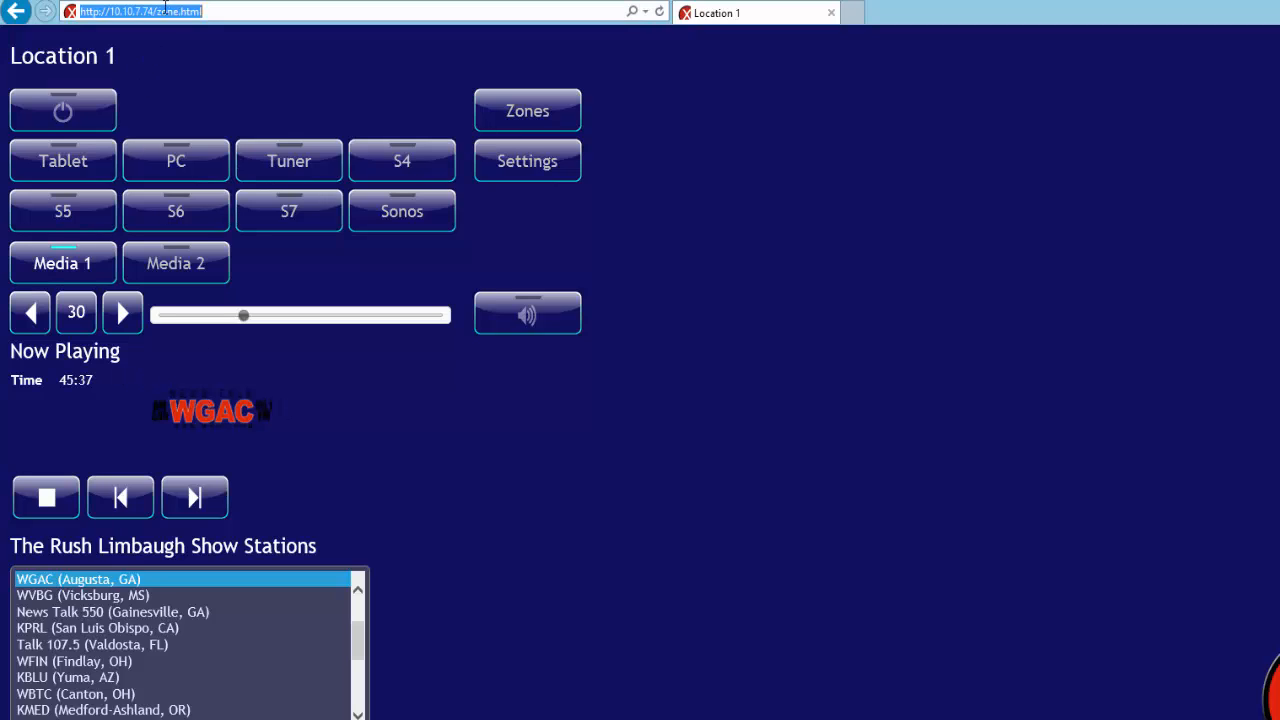
pyautogui.click(204, 12)
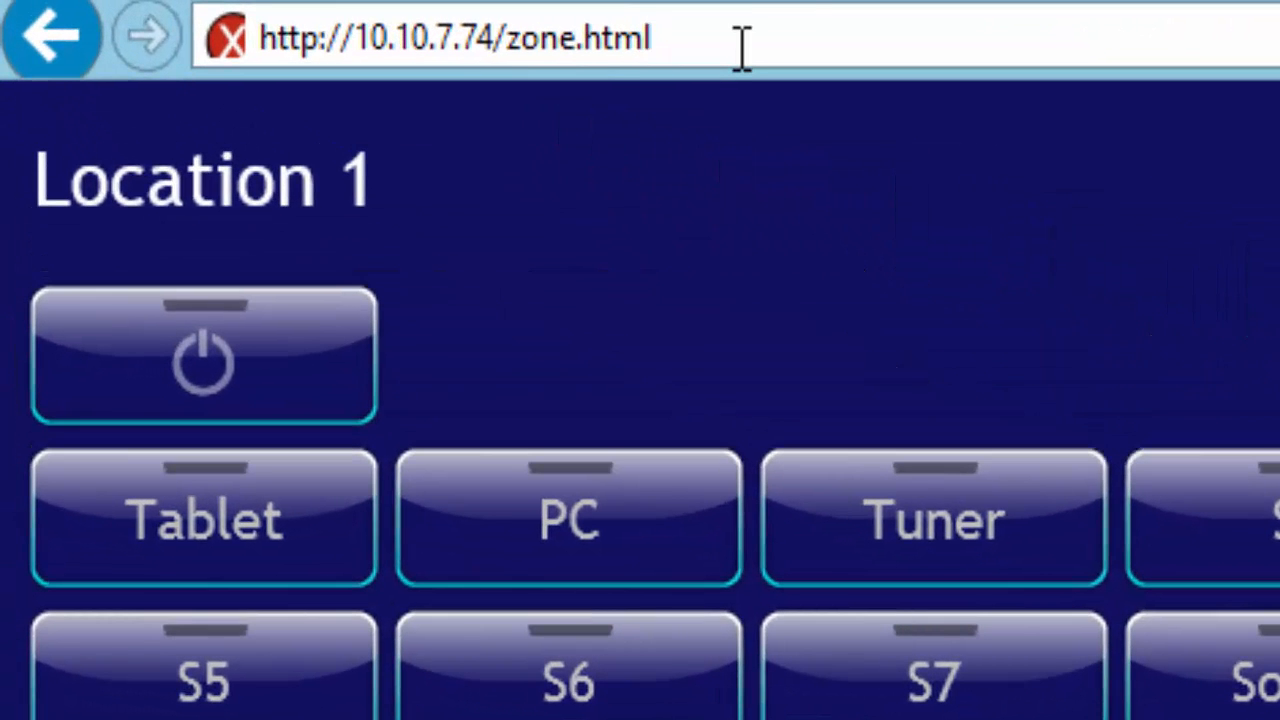
pyautogui.press('BackSpace')
pyautogui.press('BackSpace')
pyautogui.press('BackSpace')
pyautogui.press('BackSpace')
pyautogui.press('BackSpace')
pyautogui.press('BackSpace')
pyautogui.press('BackSpace')
pyautogui.press('BackSpace')
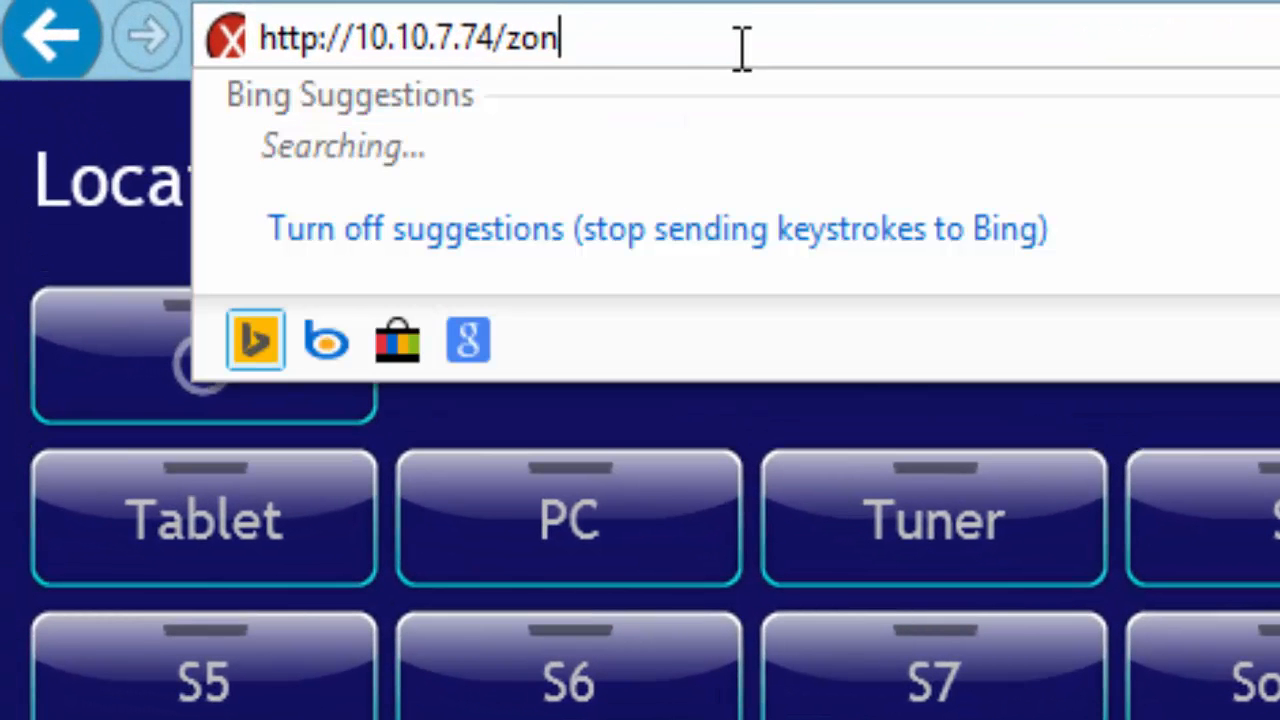
pyautogui.press('BackSpace')
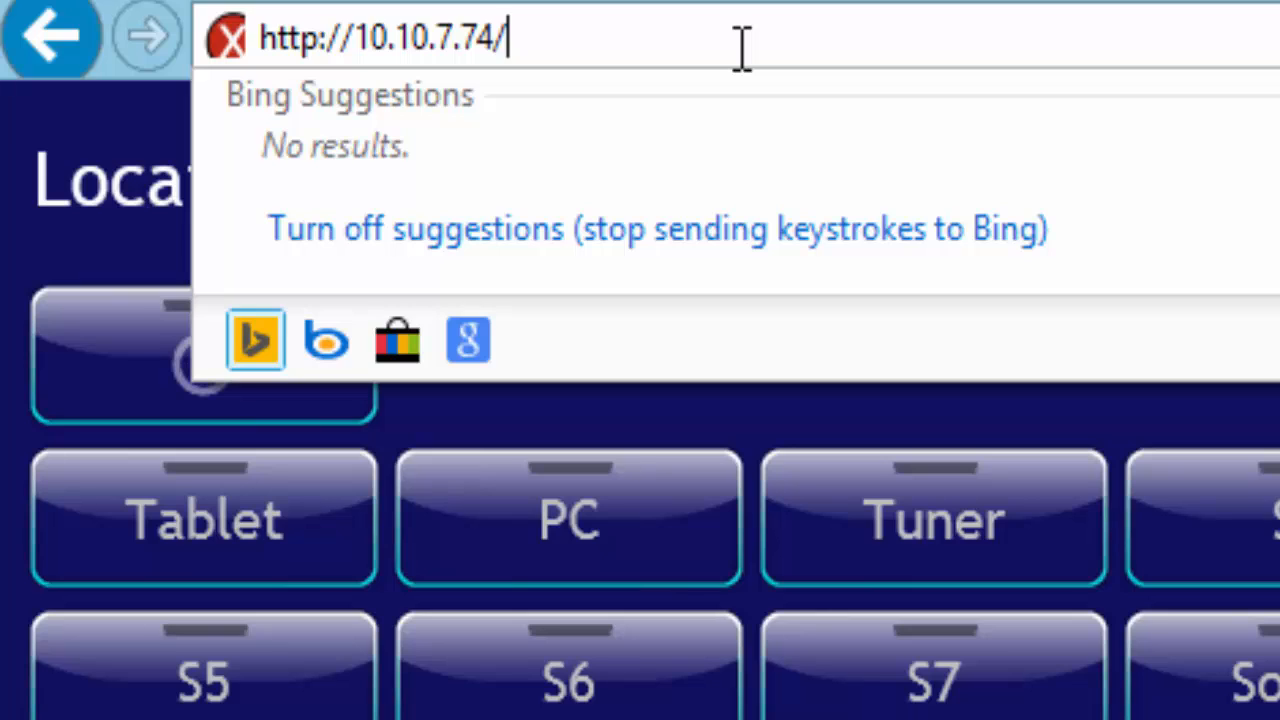
pyautogui.write('con')
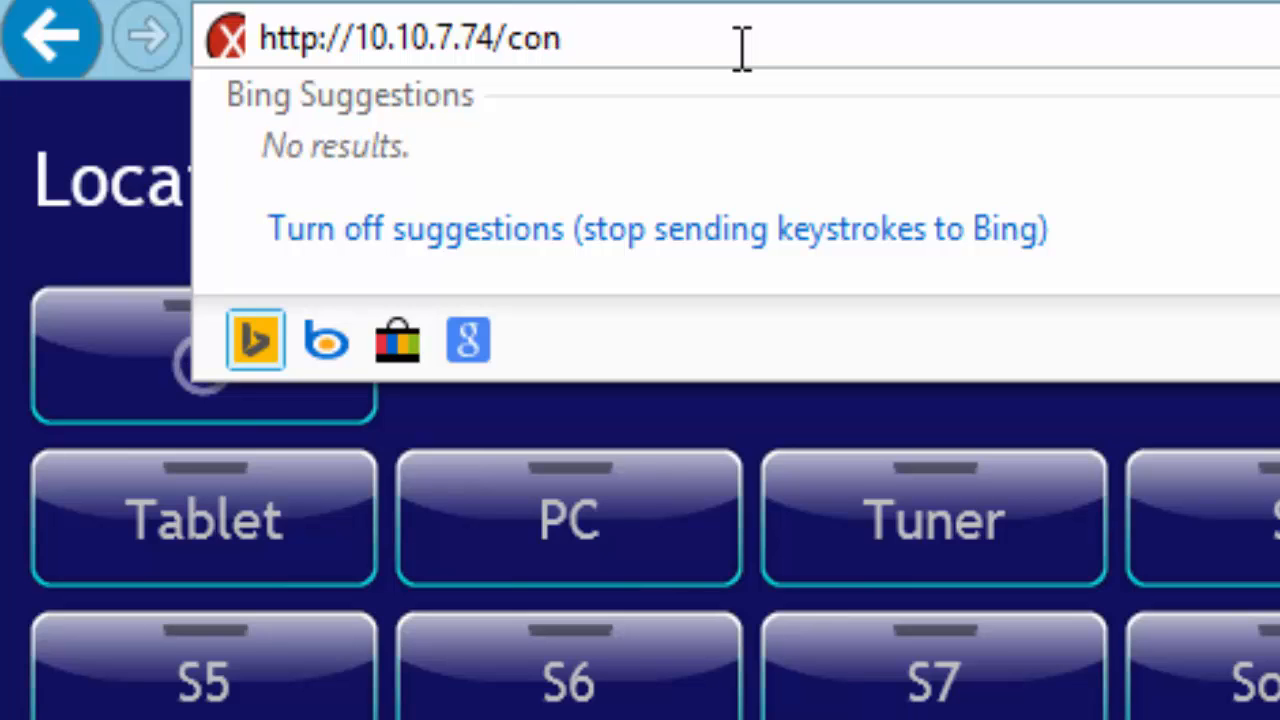
pyautogui.write('fig')
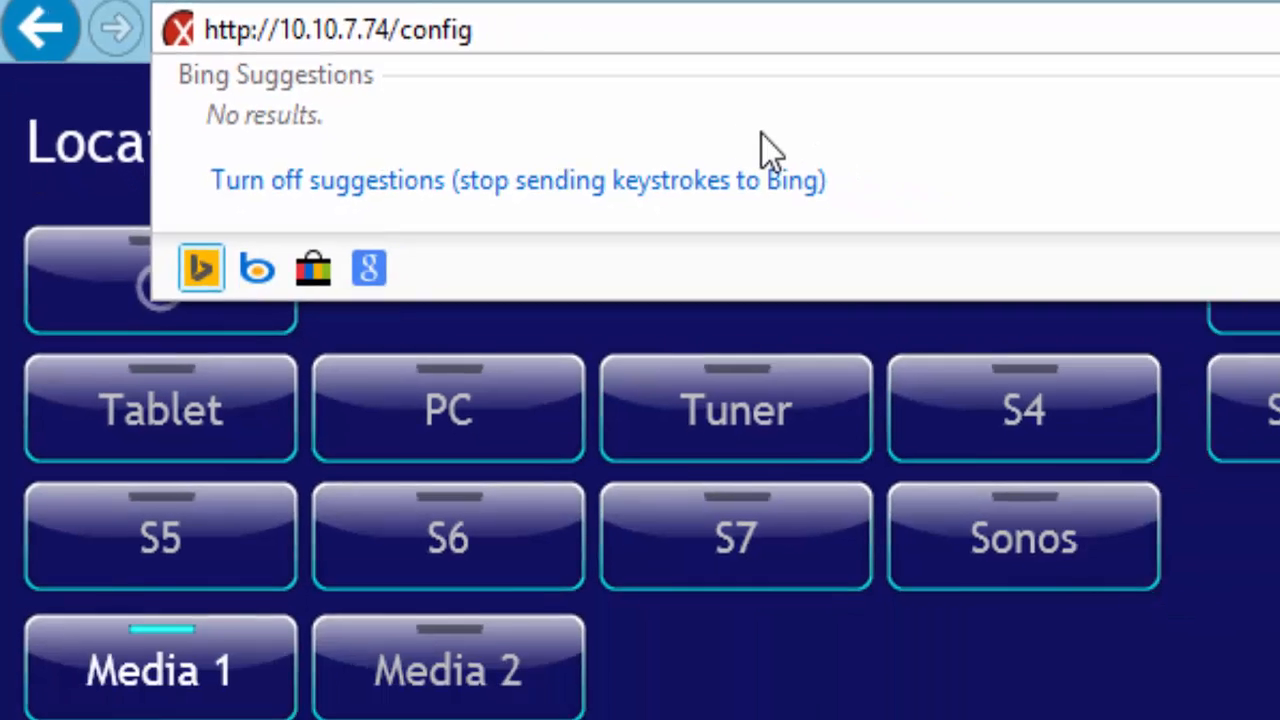
pyautogui.press('Return')
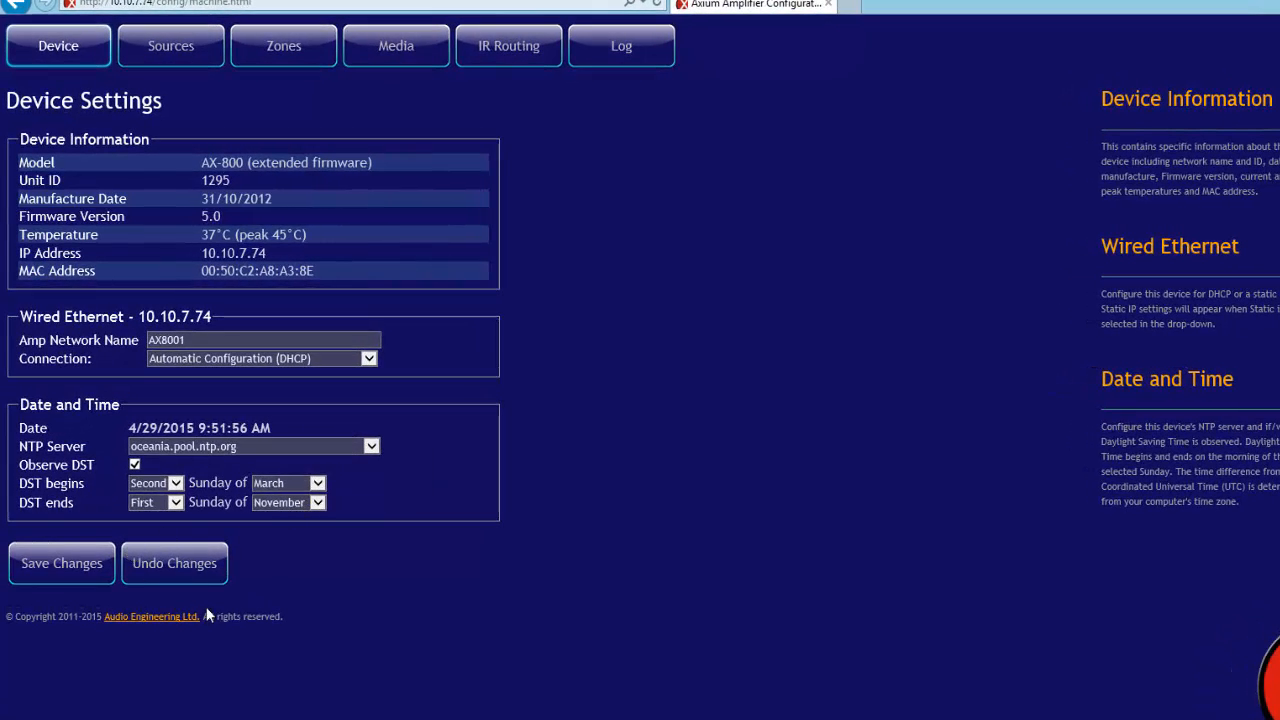
# Review the Sources, Zones, Media, IR Routing and Log configuration tabs
pyautogui.click(190, 52)
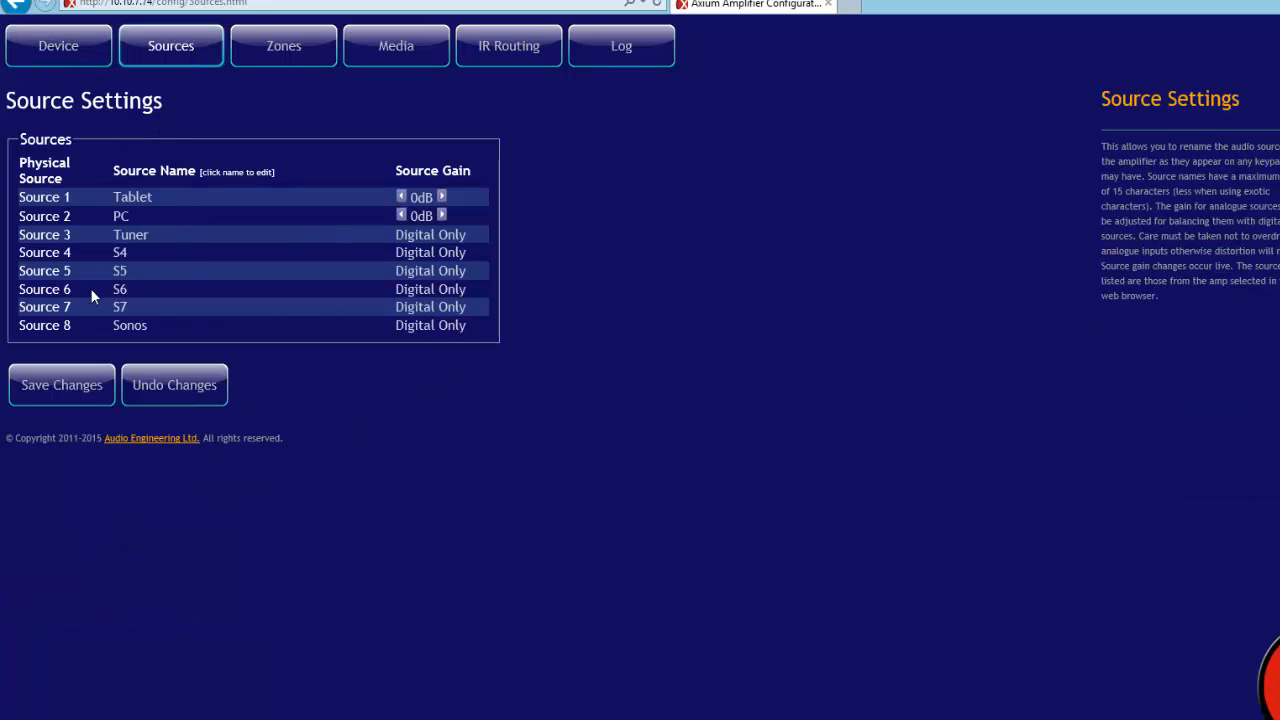
pyautogui.click(272, 48)
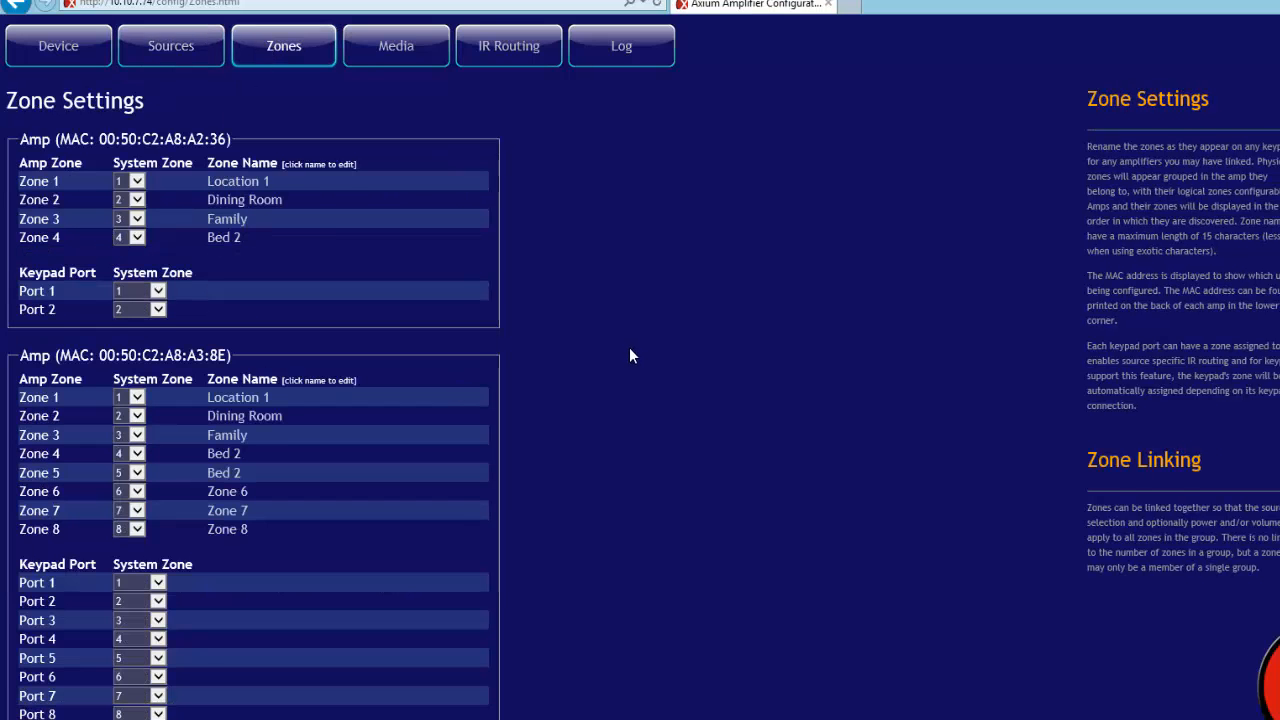
pyautogui.scroll(-1, 629, 355)
pyautogui.scroll(1, 500, 129)
pyautogui.click(398, 45)
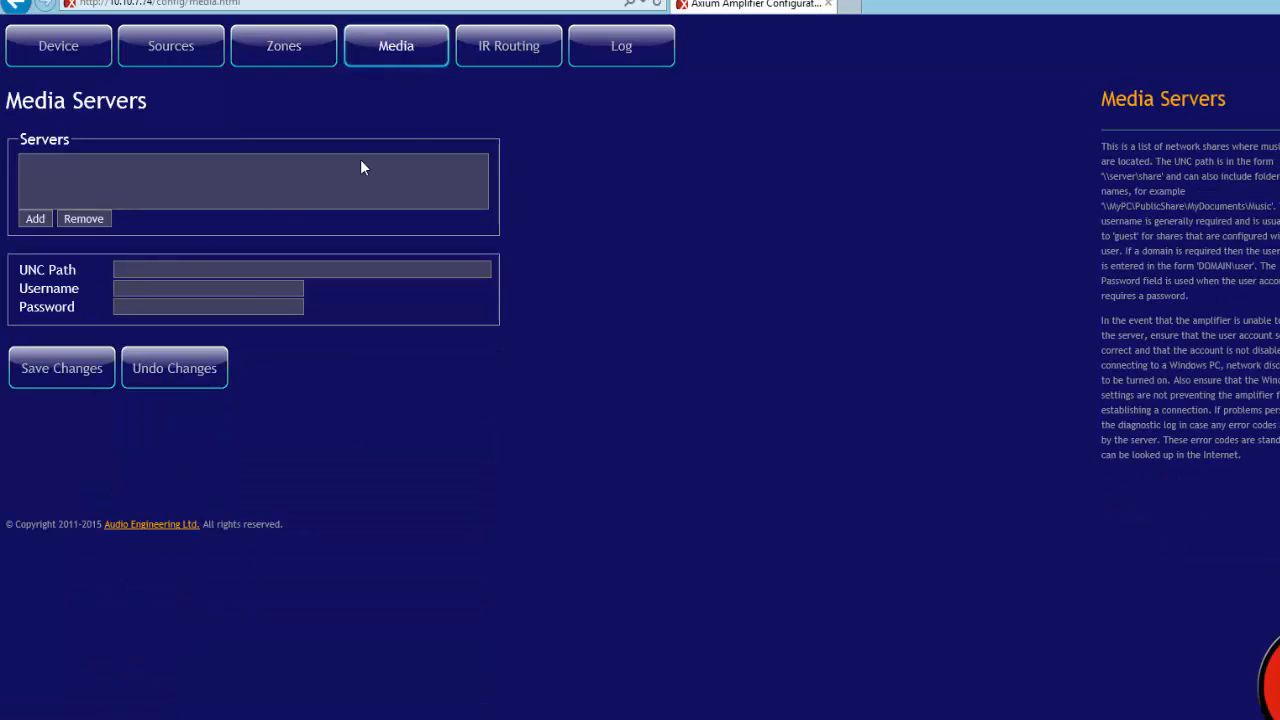
pyautogui.click(500, 54)
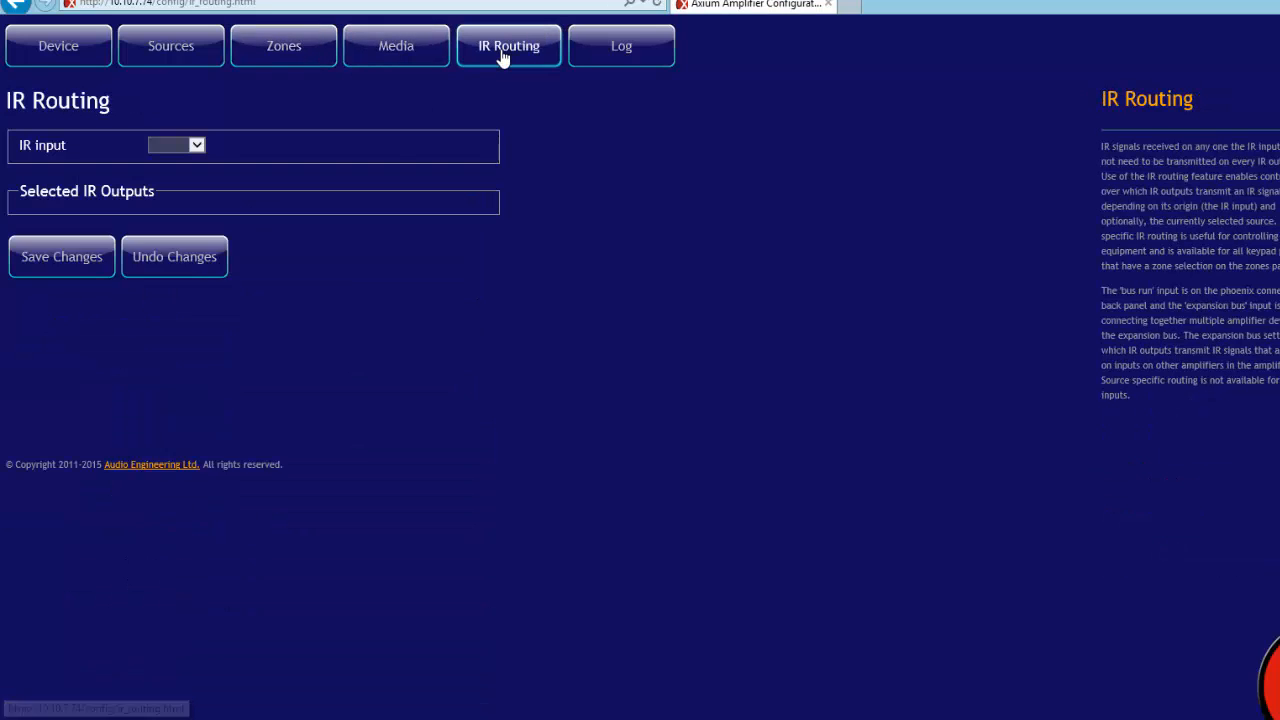
pyautogui.click(618, 72)
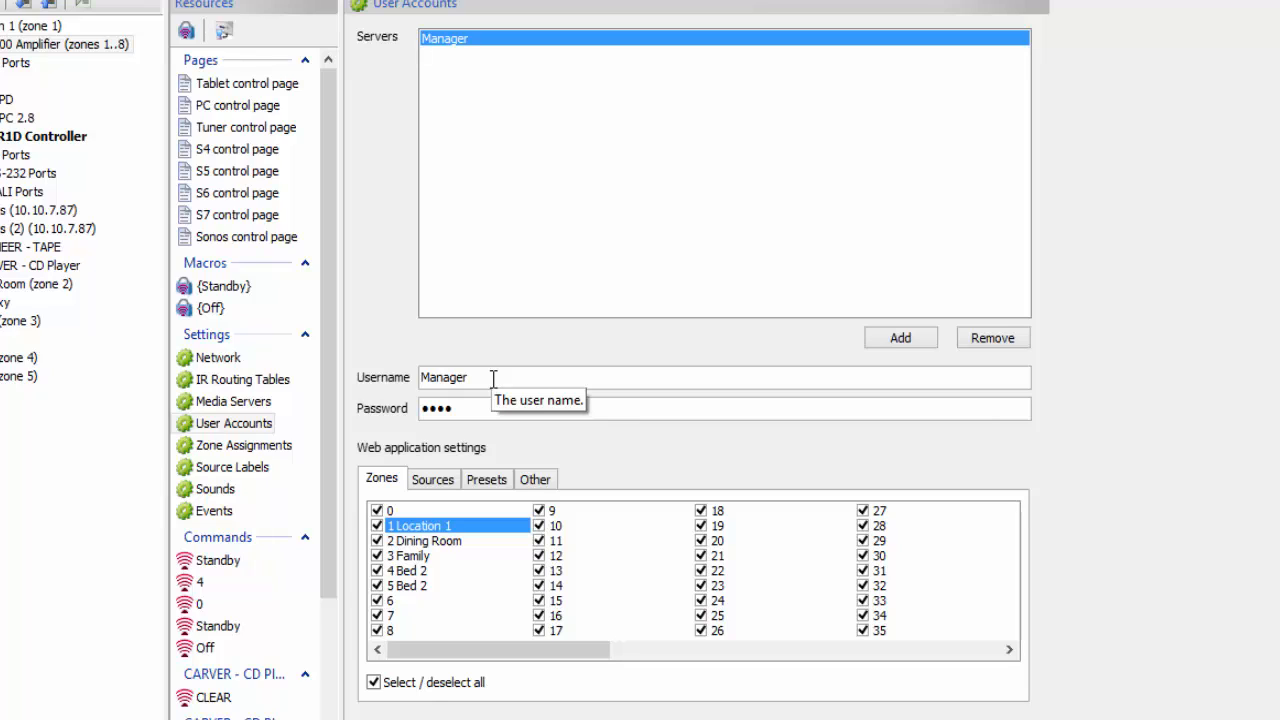
# Add a 'Guest 1' user account and give it a password
pyautogui.click(880, 344)
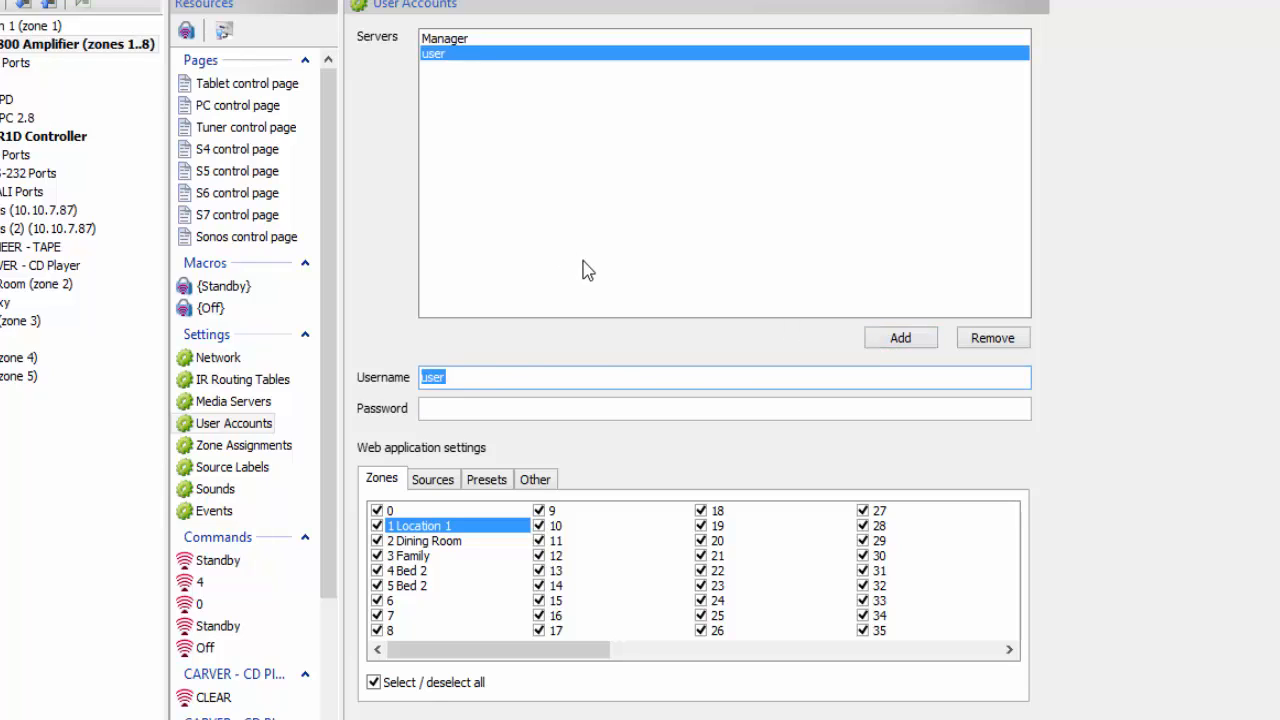
pyautogui.write('Guest 1')
pyautogui.click(452, 412)
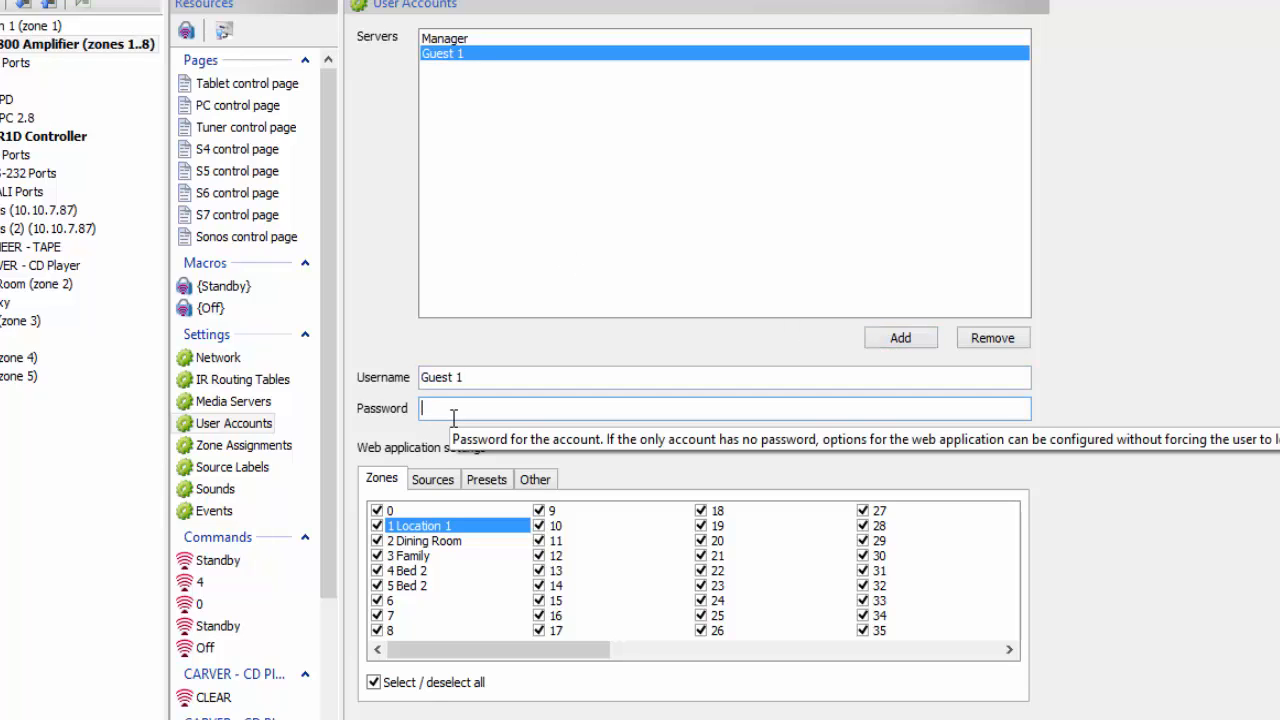
pyautogui.write('1234')
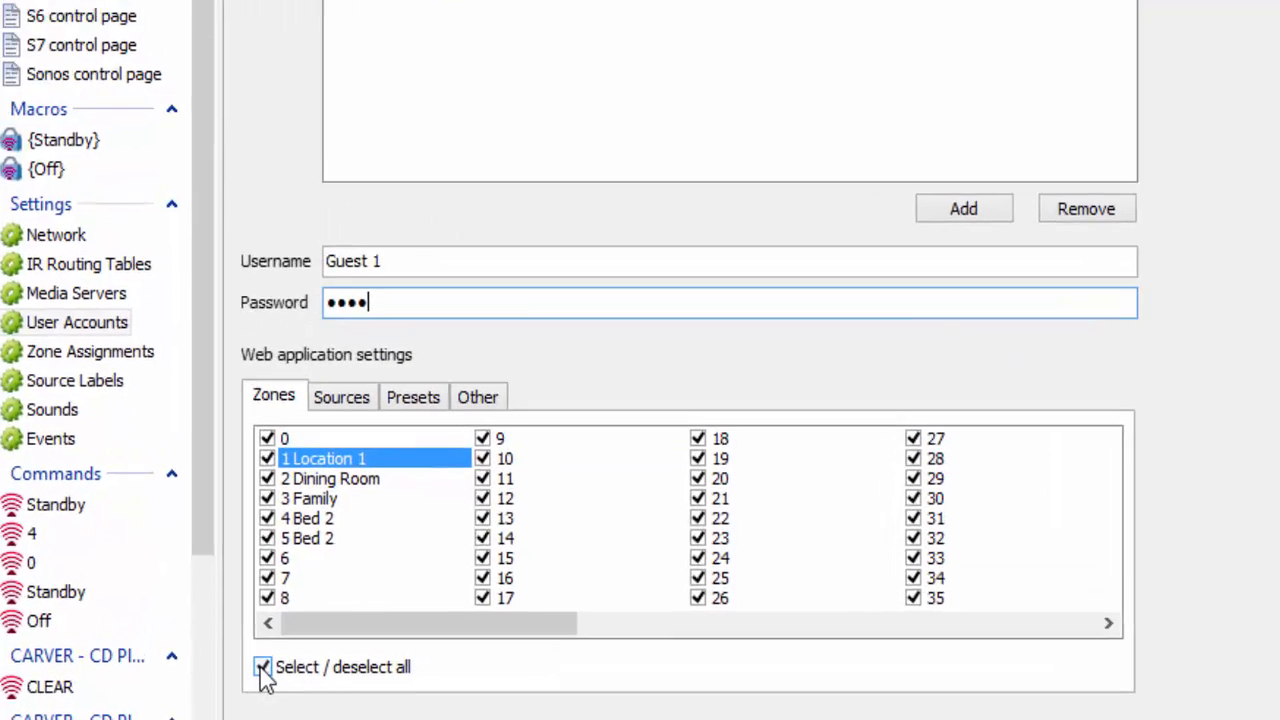
# Limit Guest 1 to only the Dining Room zone and the Media 1 source
pyautogui.click(373, 682)
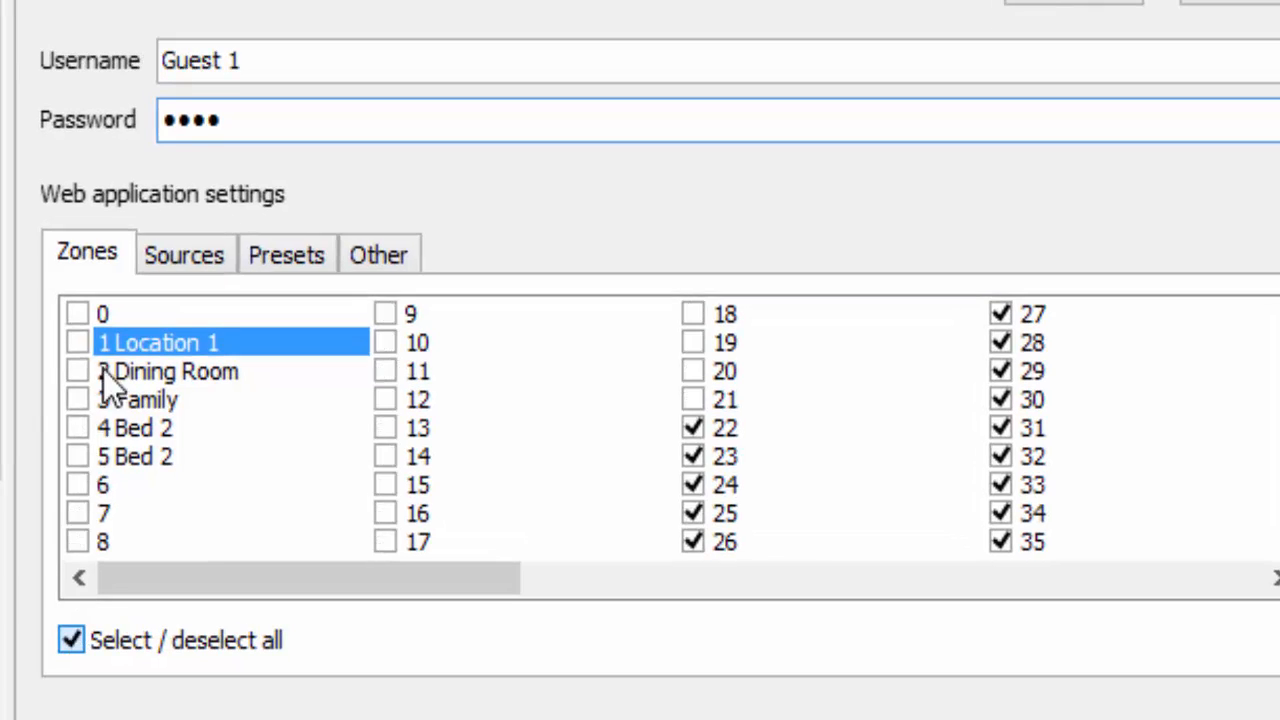
pyautogui.click(78, 372)
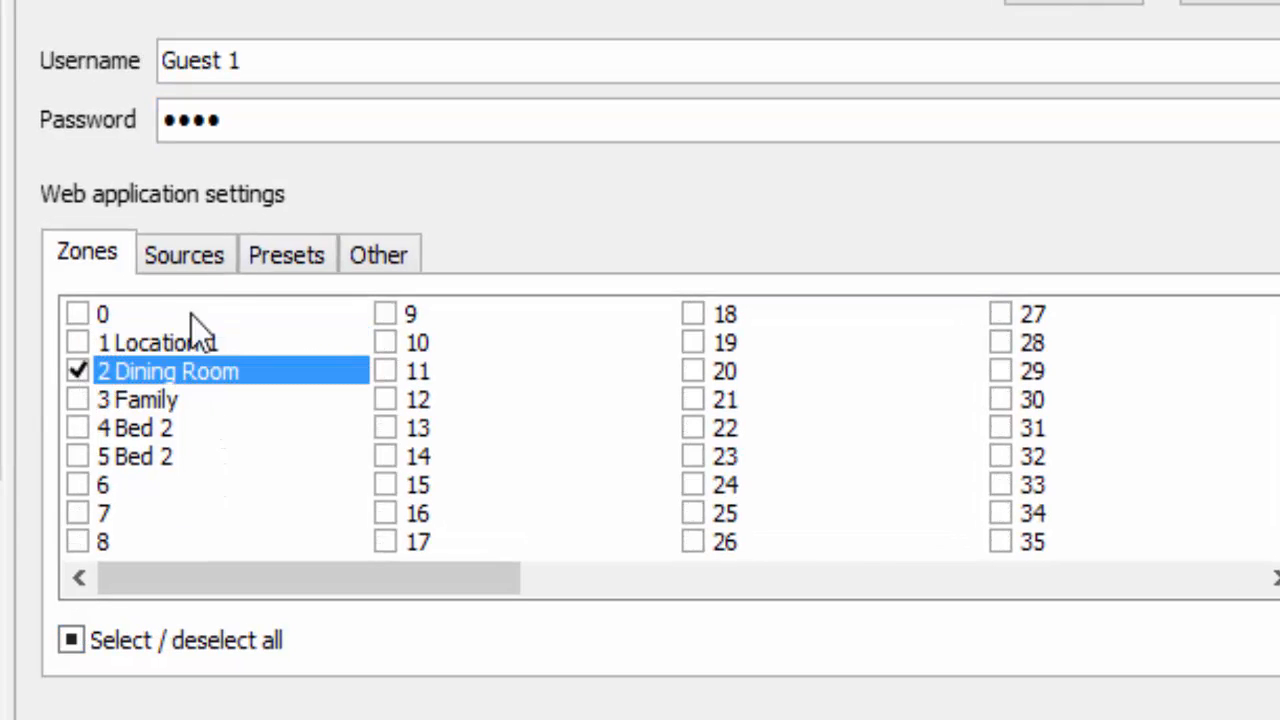
pyautogui.click(190, 255)
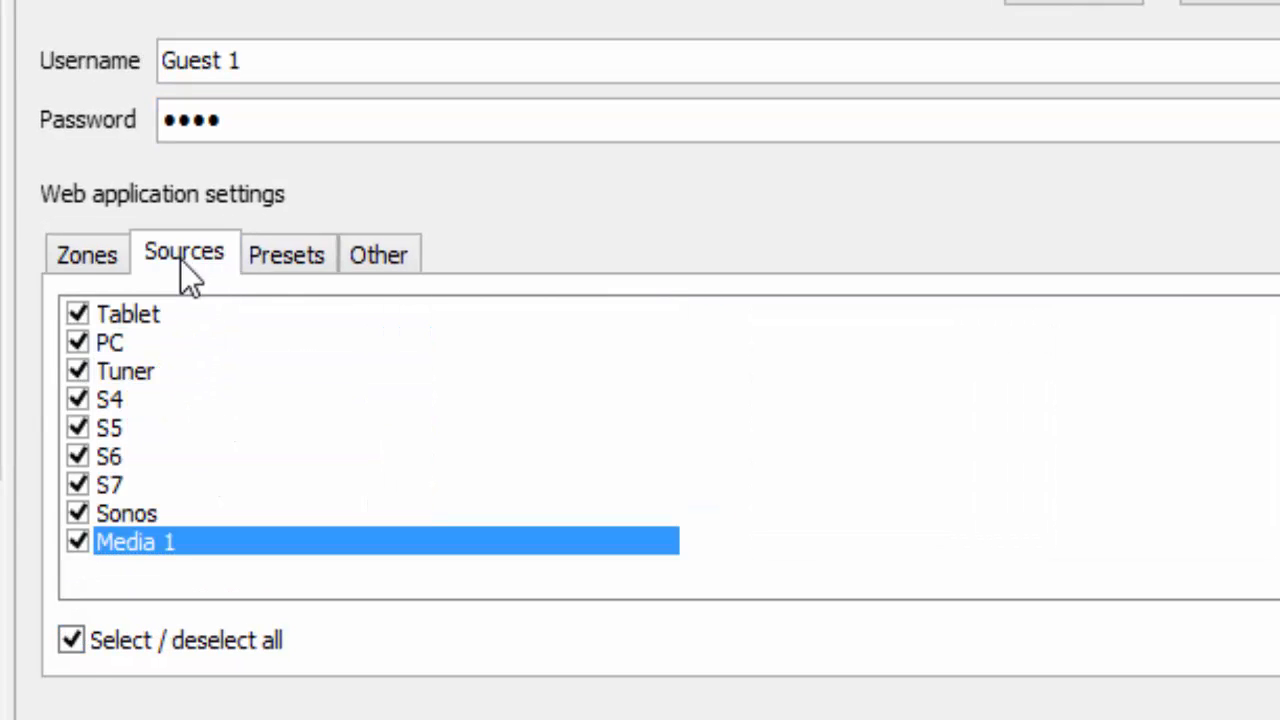
pyautogui.click(68, 643)
pyautogui.click(78, 542)
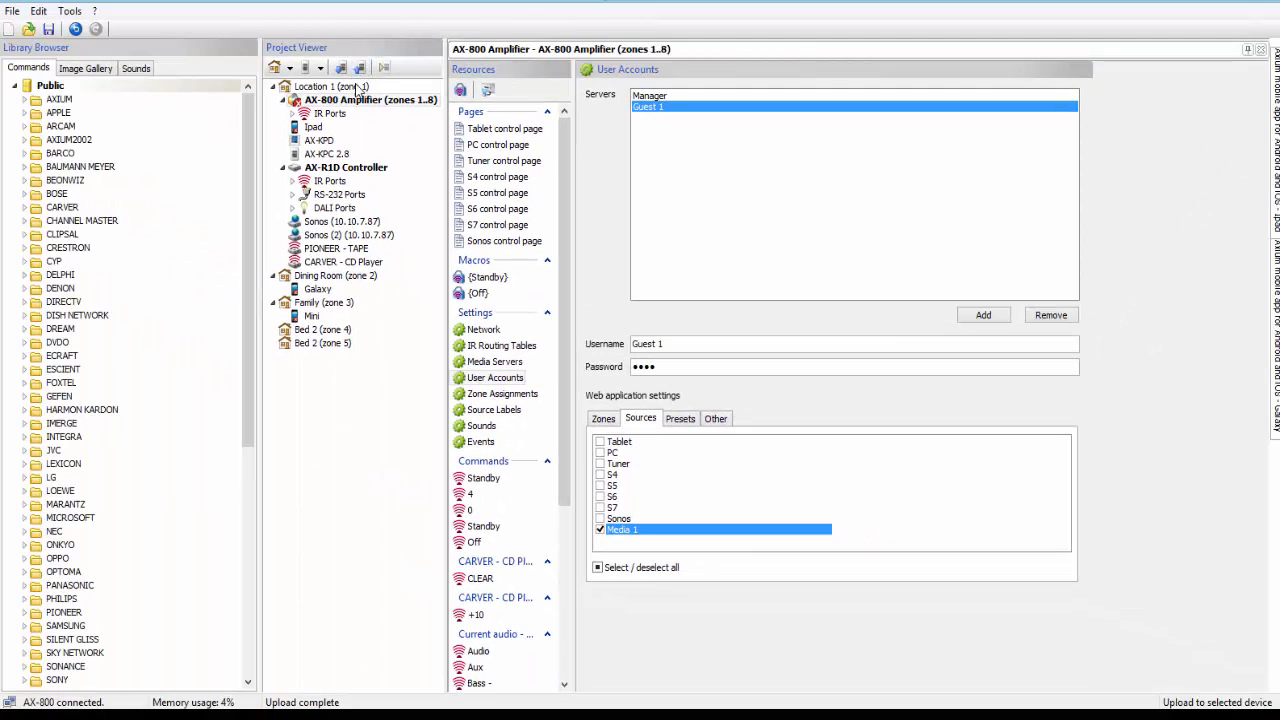
# Upload the Guest 1 changes to the AX-800 and acknowledge the cache and upload-complete notices
pyautogui.click(362, 67)
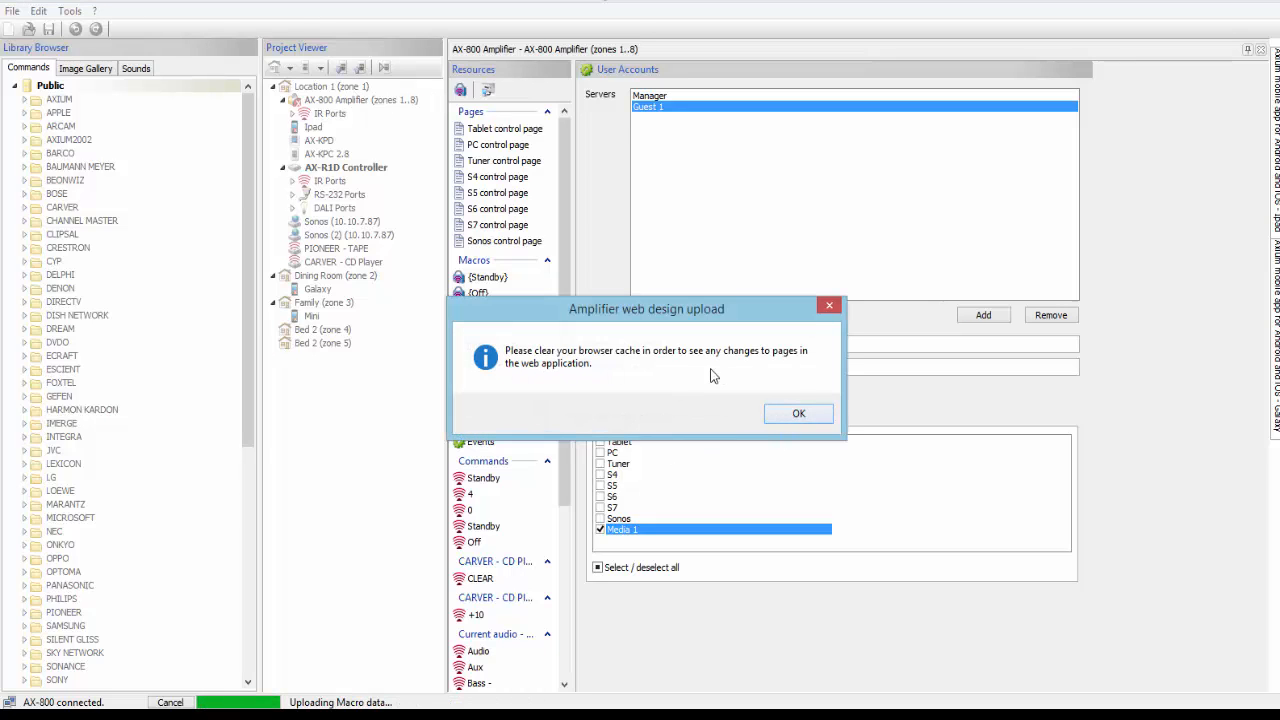
pyautogui.click(784, 416)
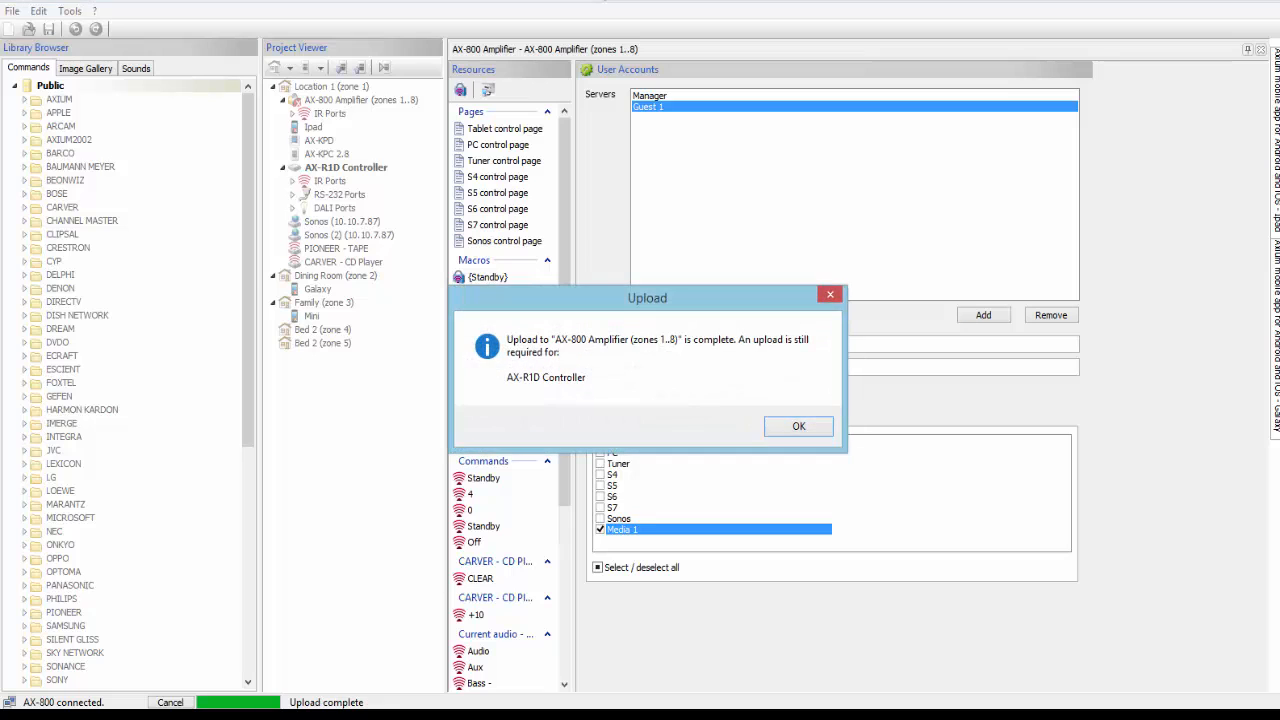
pyautogui.click(800, 427)
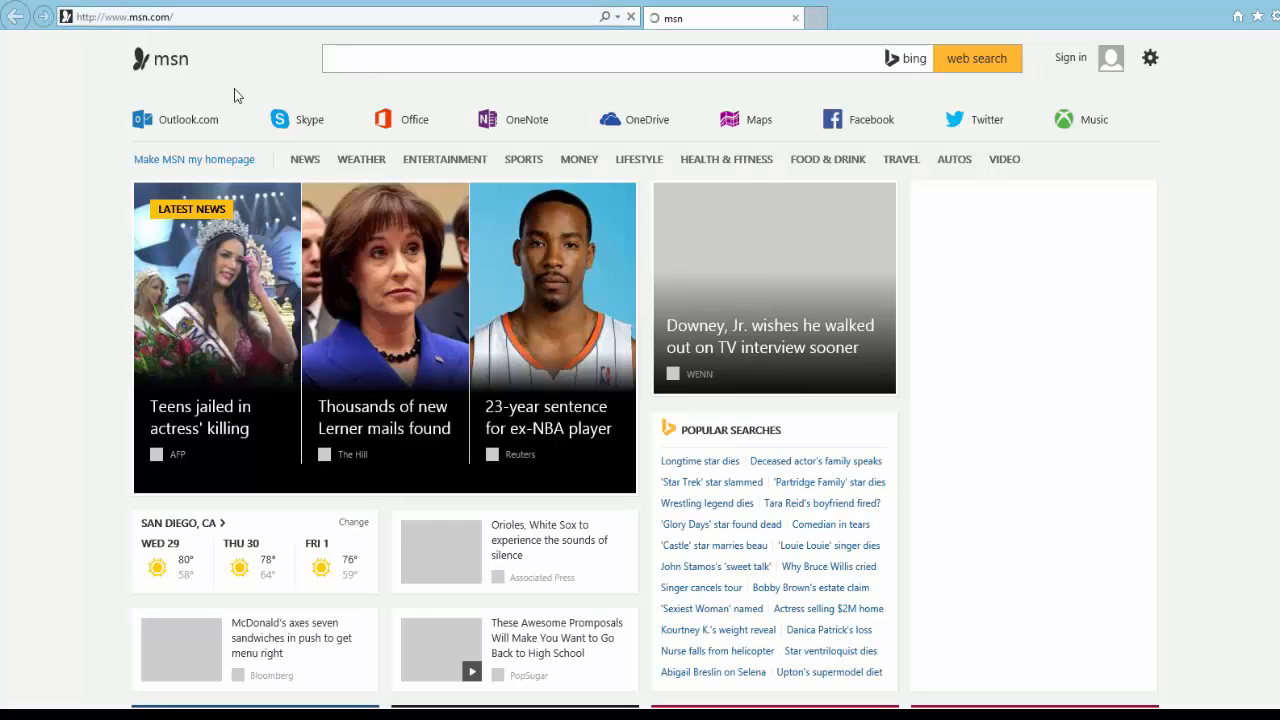
# Open 10.10.7.74 from history and attempt a login with username 'Guest' and the password
pyautogui.click(618, 17)
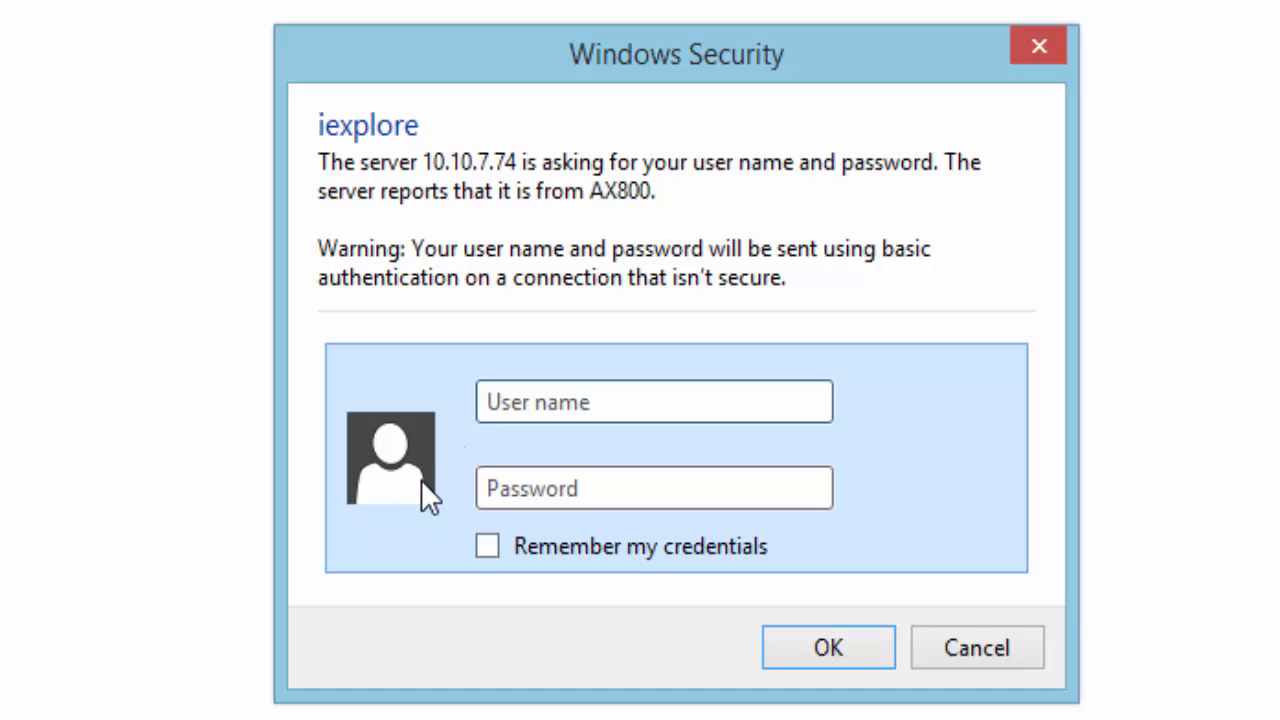
pyautogui.write('Guest')
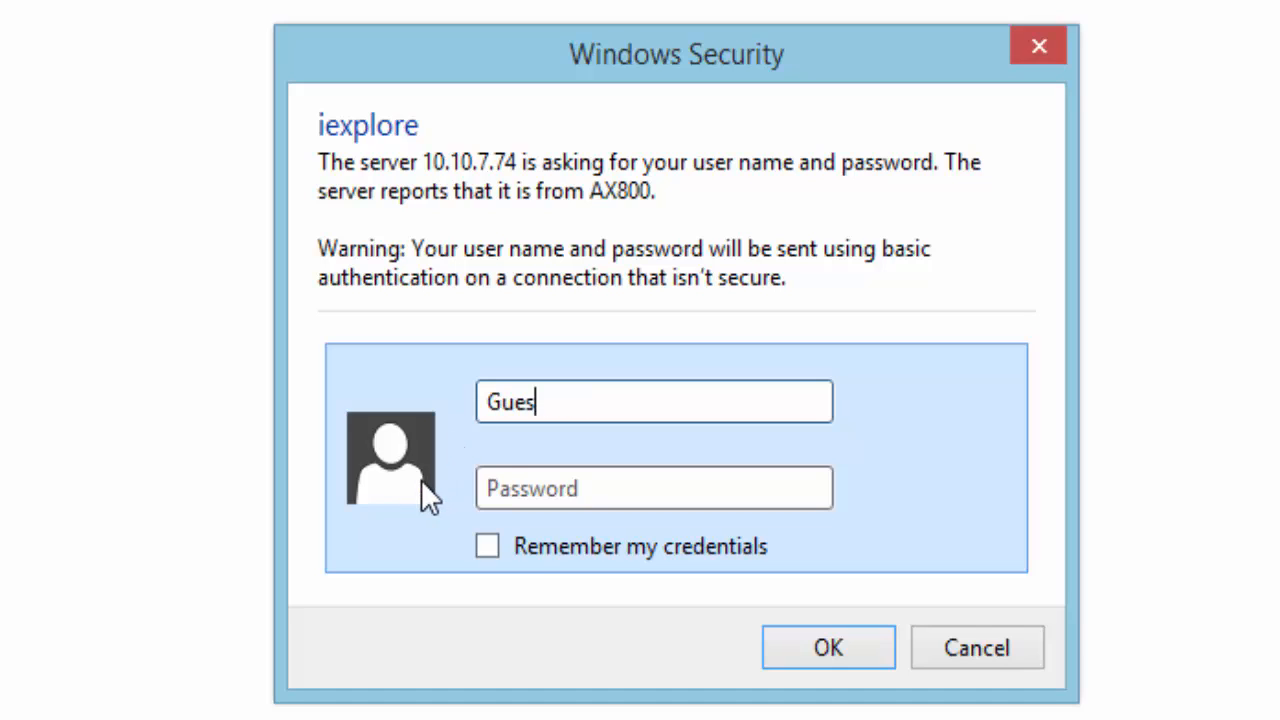
pyautogui.press('Tab')
pyautogui.write('1234')
pyautogui.press('Return')
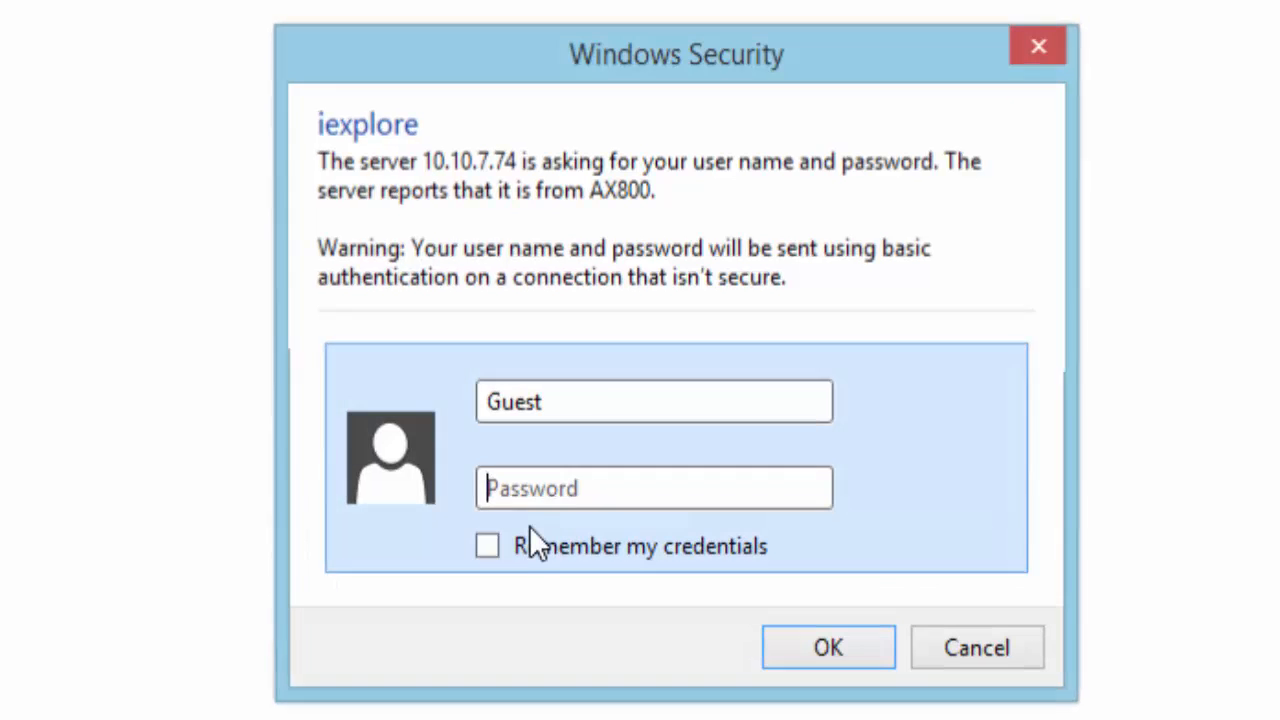
# Correct the username to 'Guest 1', re-enter the password and sign in
pyautogui.click(563, 404)
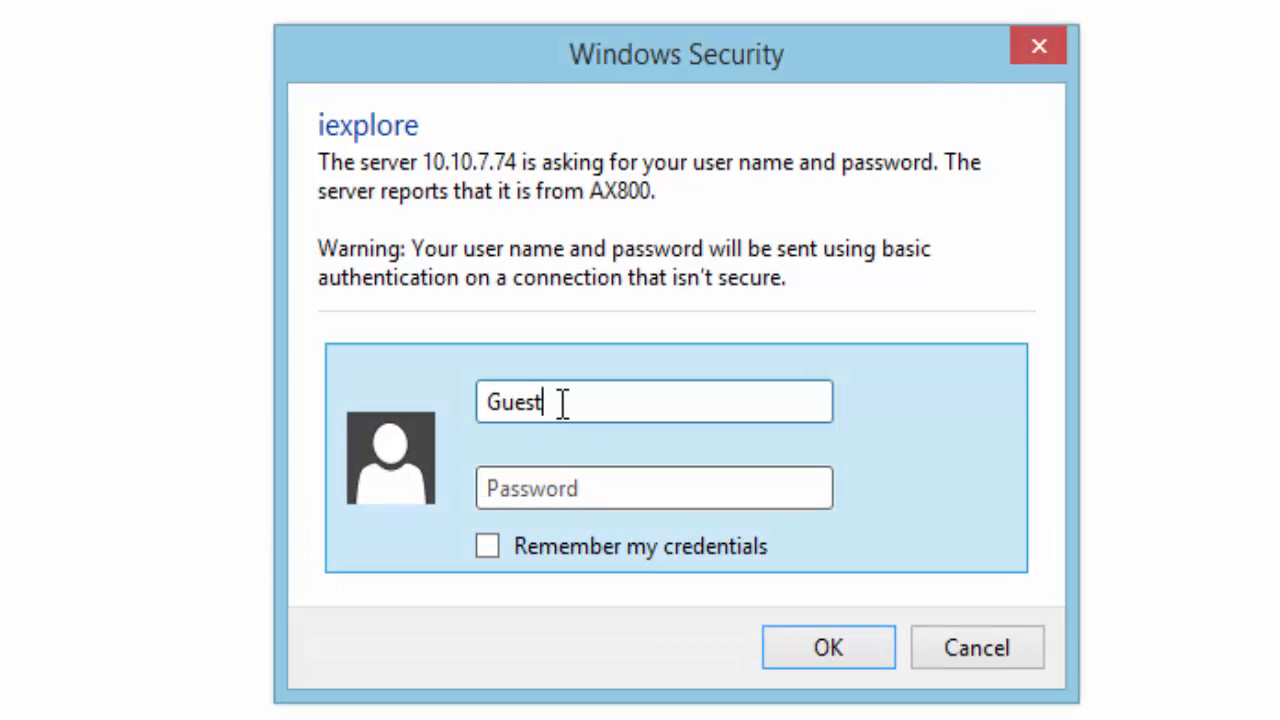
pyautogui.write('1')
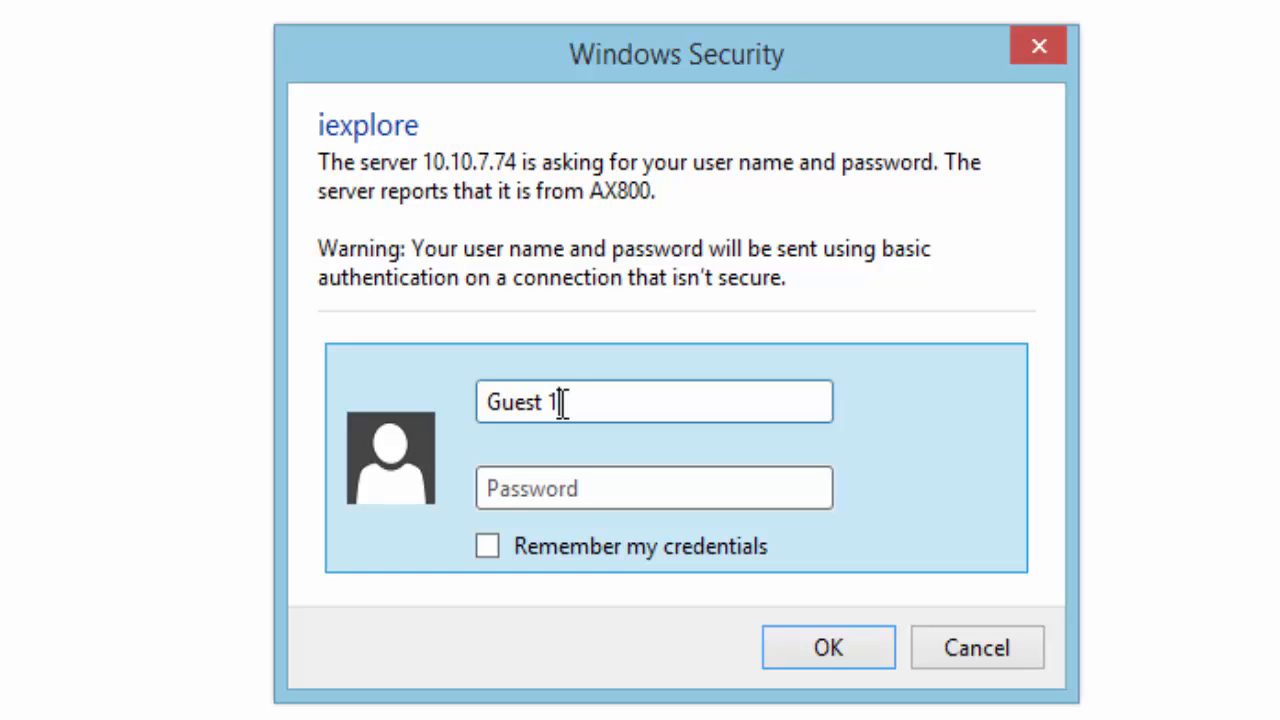
pyautogui.click(503, 491)
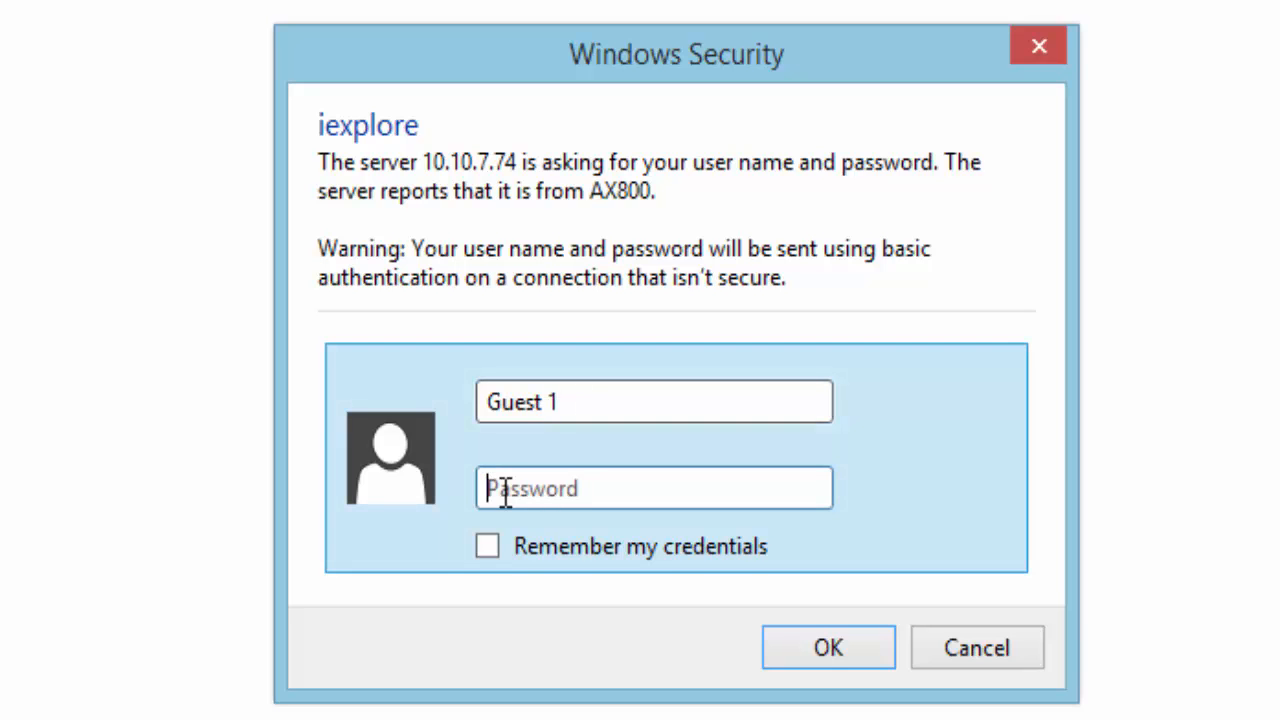
pyautogui.write('••••')
pyautogui.press('Return')
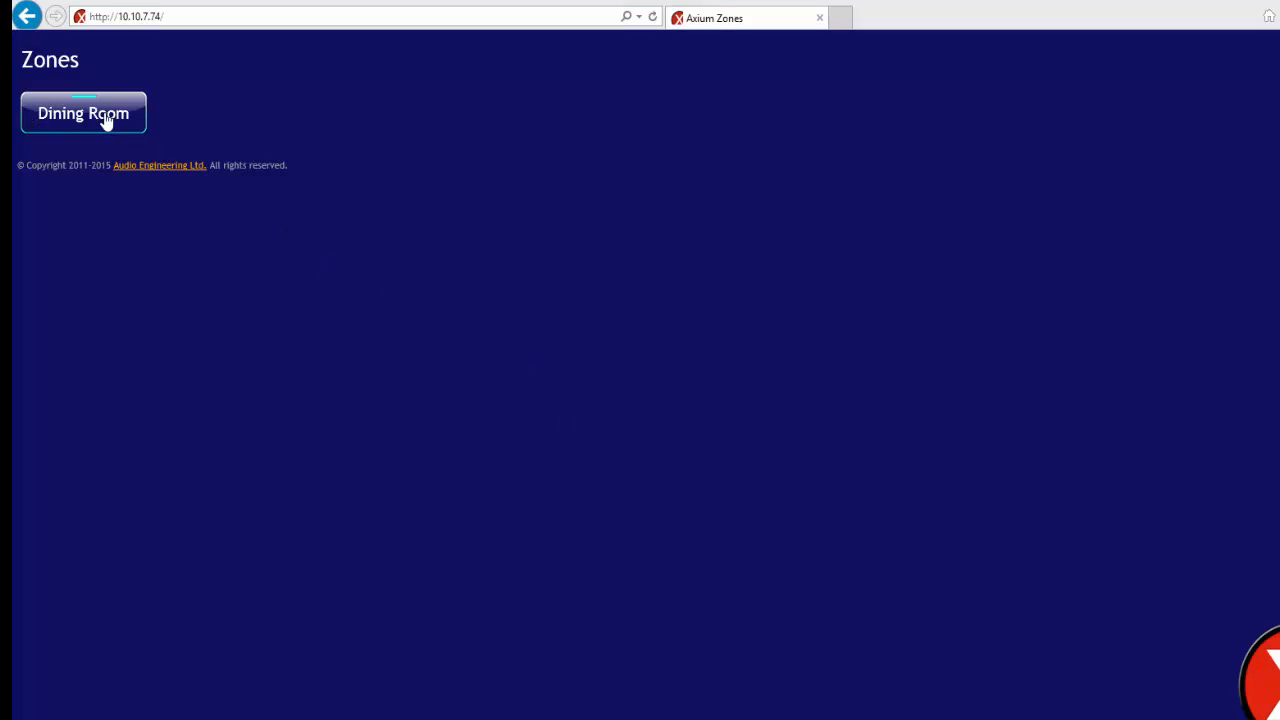
# Open the Dining Room zone and scroll through Media 1's WGAC (Augusta, GA) station list
pyautogui.click(68, 127)
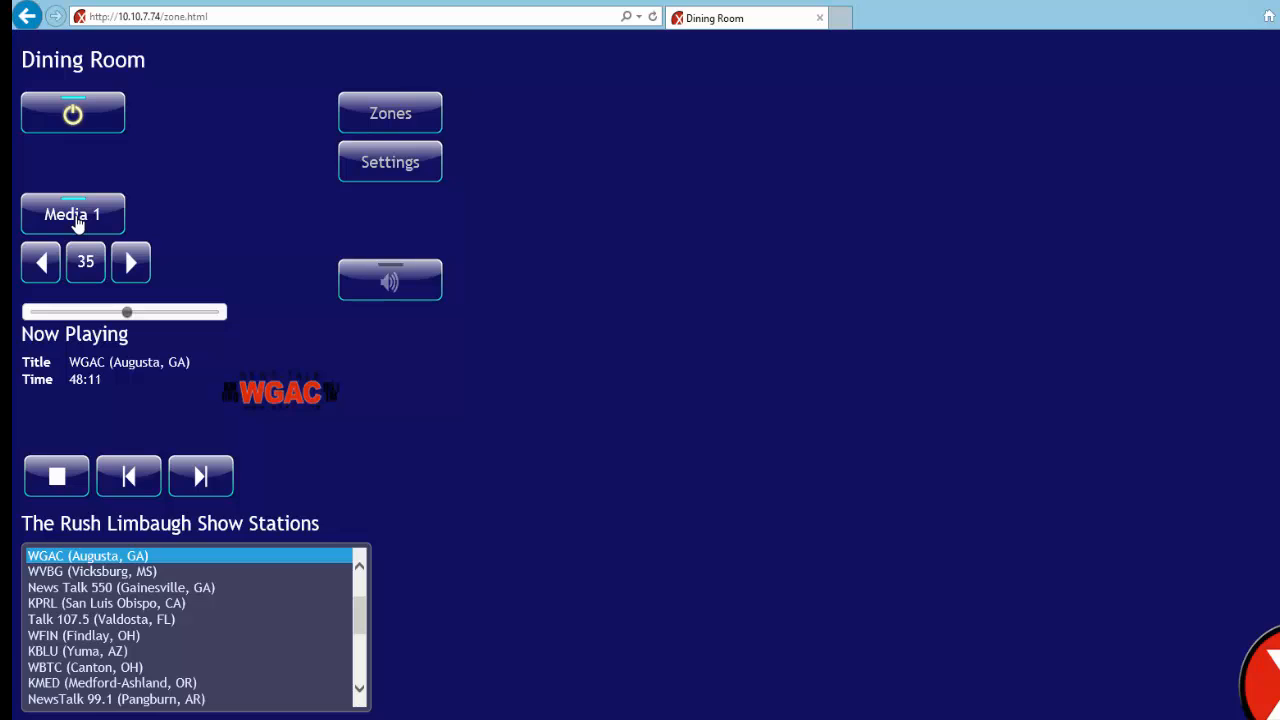
pyautogui.scroll(-1, 389, 480)
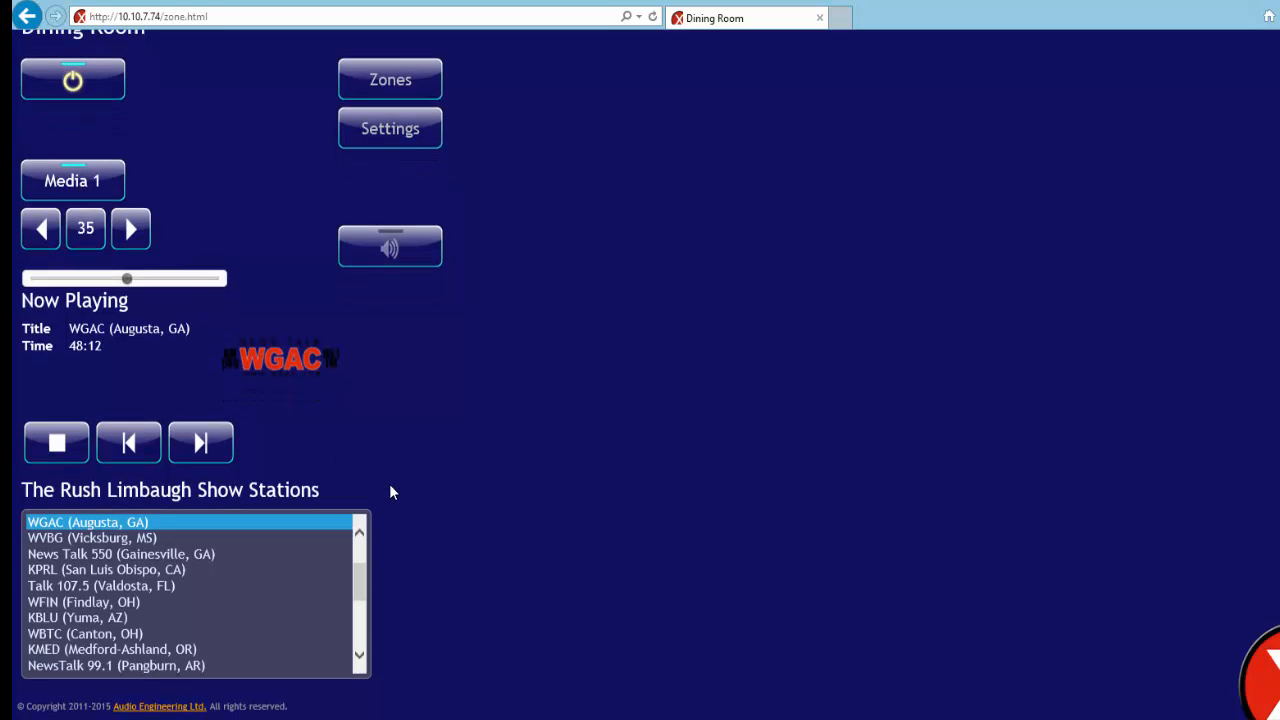
pyautogui.moveTo(363, 580); pyautogui.dragTo(360, 540)
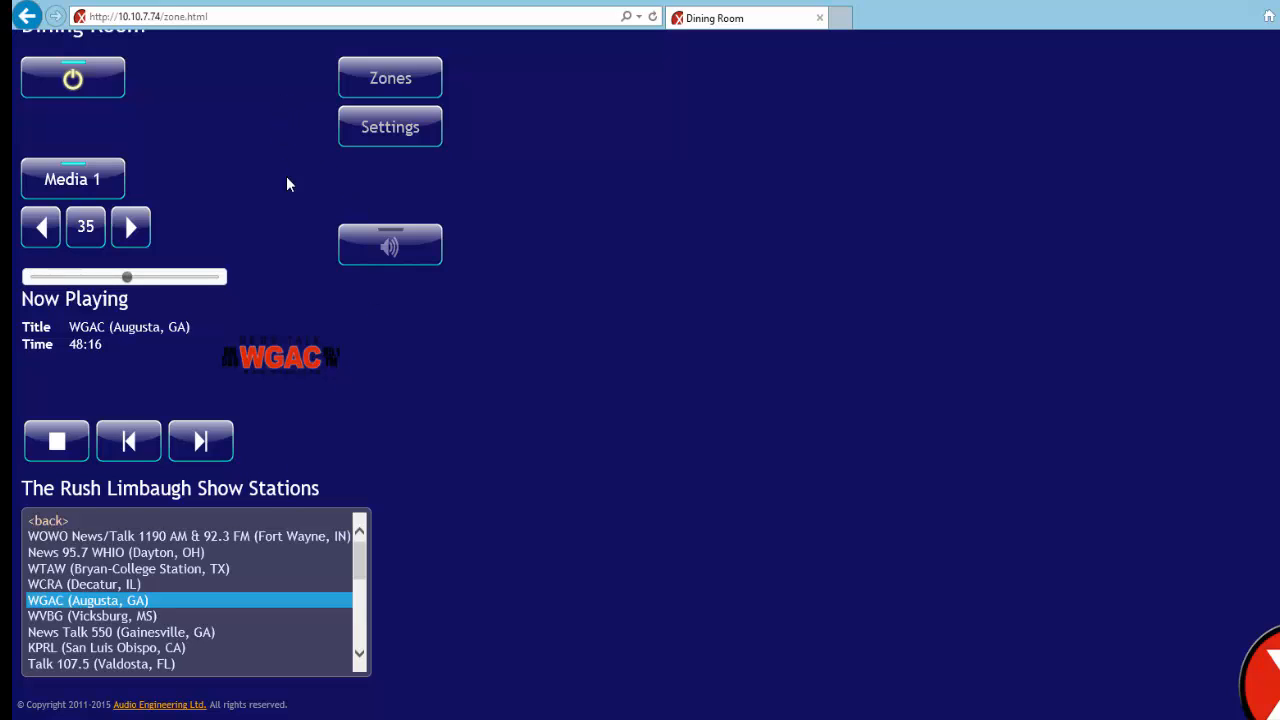